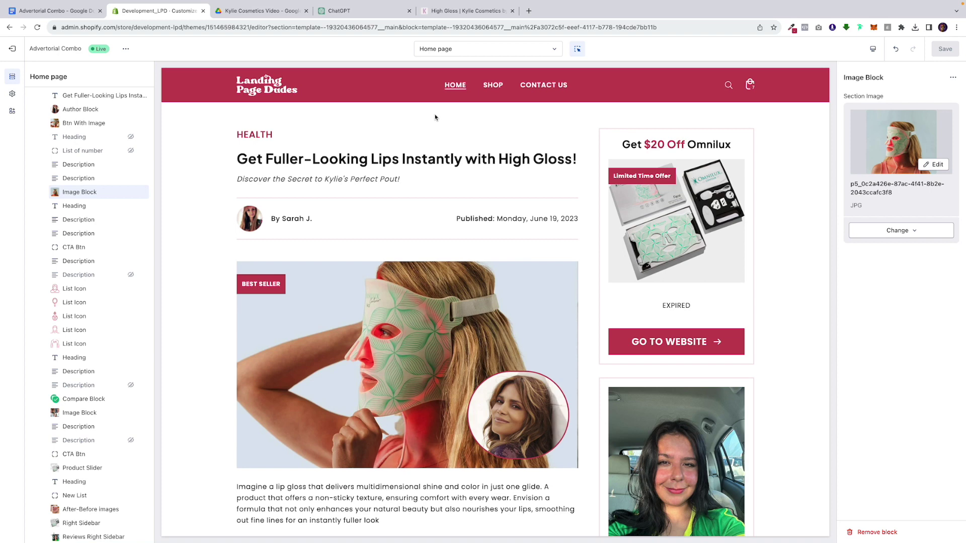
# Review the Shopify advertorial template and read through the Advertorial Combo prompt guide in Google Docs.
pyautogui.click(358, 11)
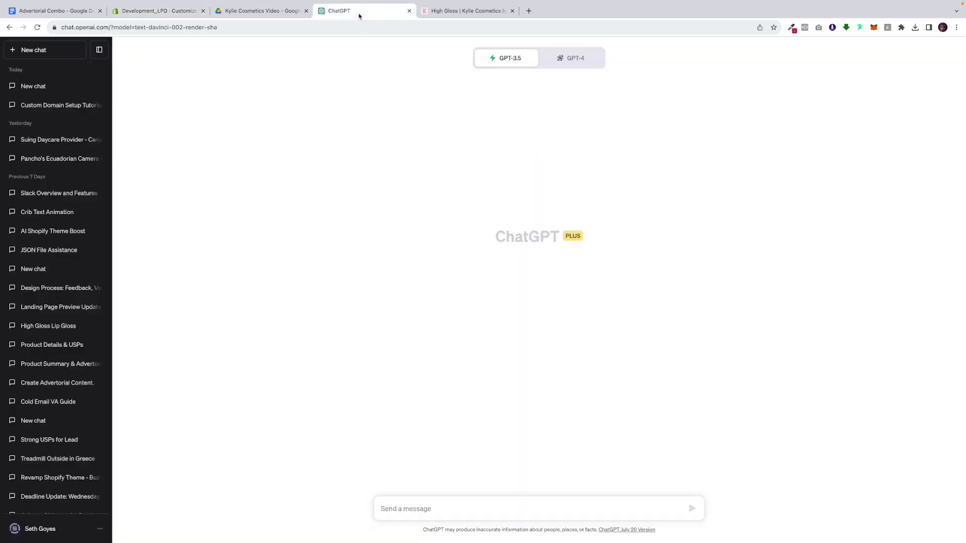
pyautogui.click(24, 11)
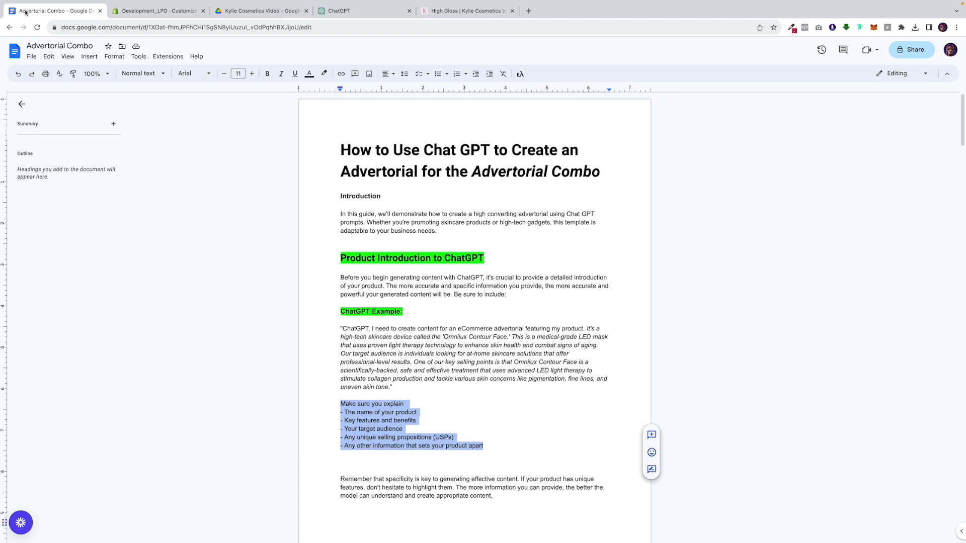
pyautogui.click(153, 11)
pyautogui.scroll(-1, 257, 146)
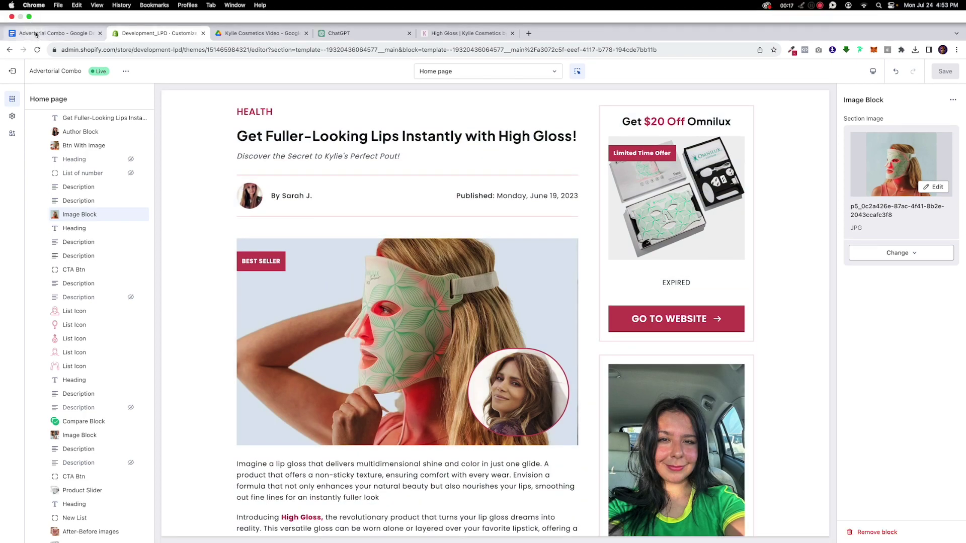
pyautogui.click(35, 11)
pyautogui.scroll(-5, 407, 261)
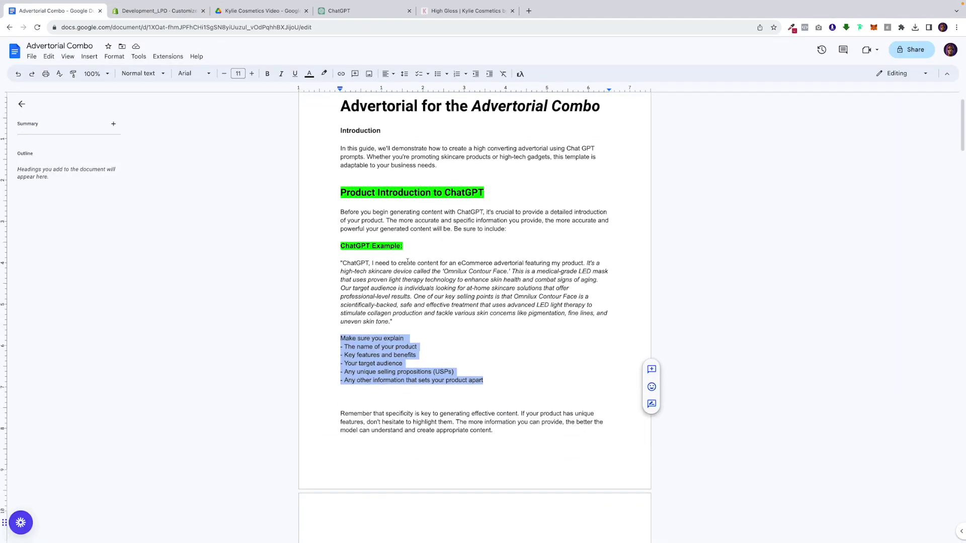
pyautogui.scroll(-3, 407, 262)
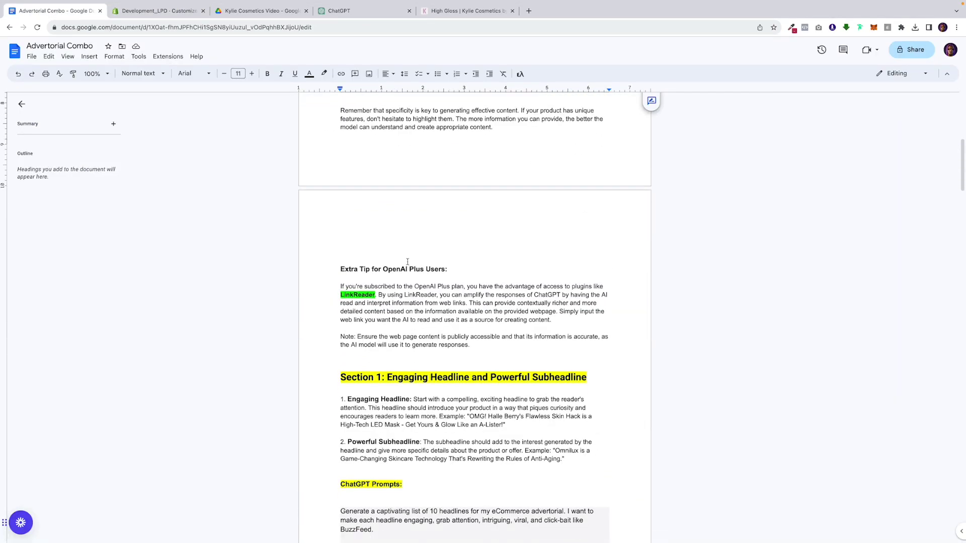
pyautogui.scroll(-7, 408, 262)
pyautogui.scroll(7, 407, 261)
pyautogui.scroll(8, 407, 262)
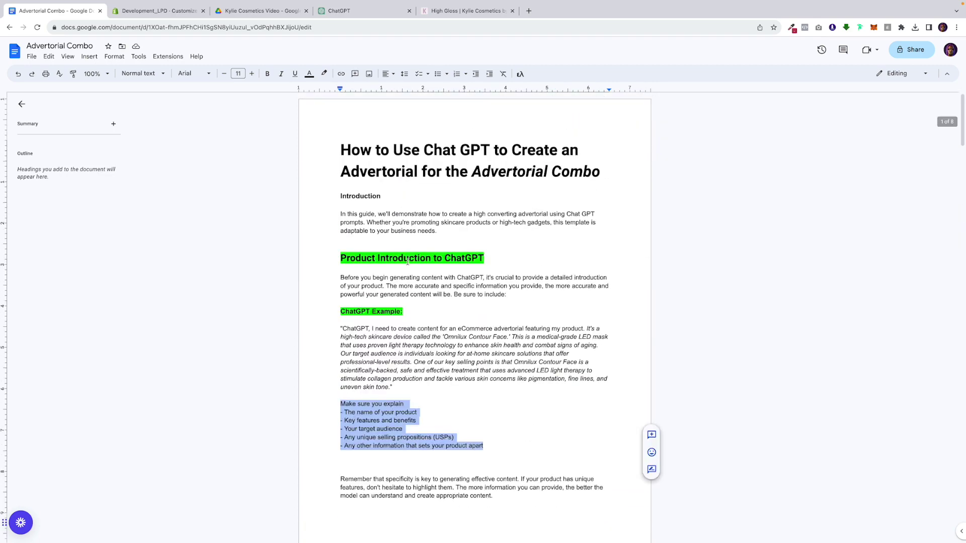
pyautogui.click(525, 295)
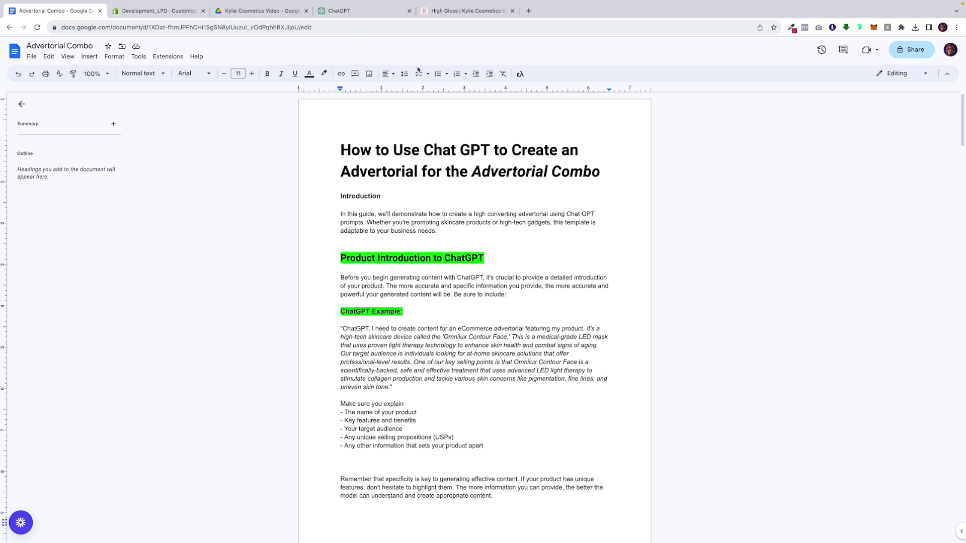
# View the High Gloss product page on the Kylie Cosmetics site and the guide's Product Introduction to ChatGPT section.
pyautogui.click(391, 11)
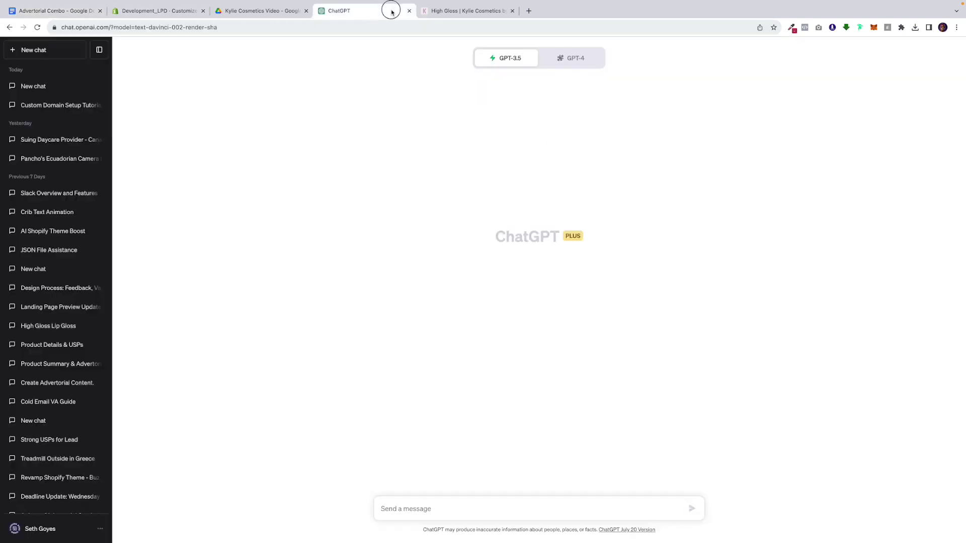
pyautogui.click(461, 13)
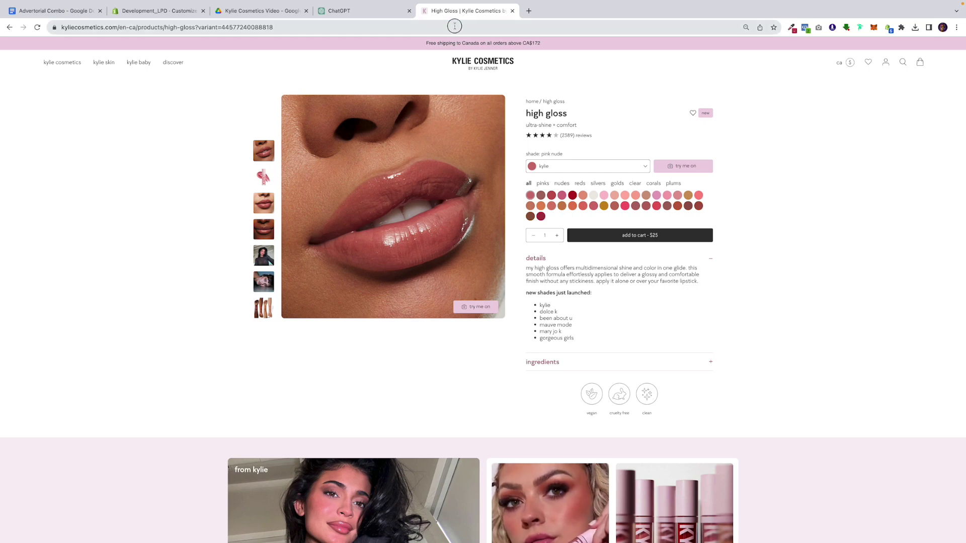
pyautogui.click(455, 25)
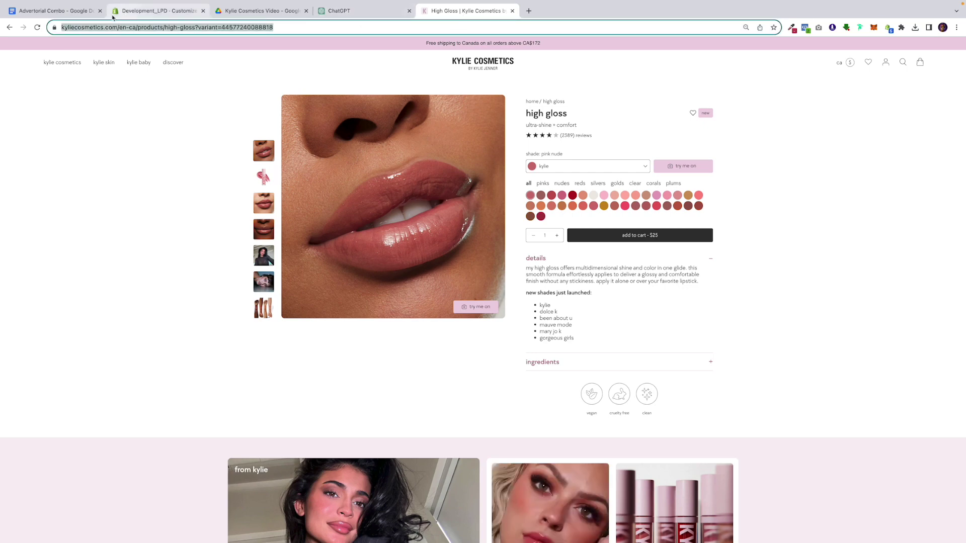
pyautogui.click(71, 15)
pyautogui.scroll(-1, 452, 308)
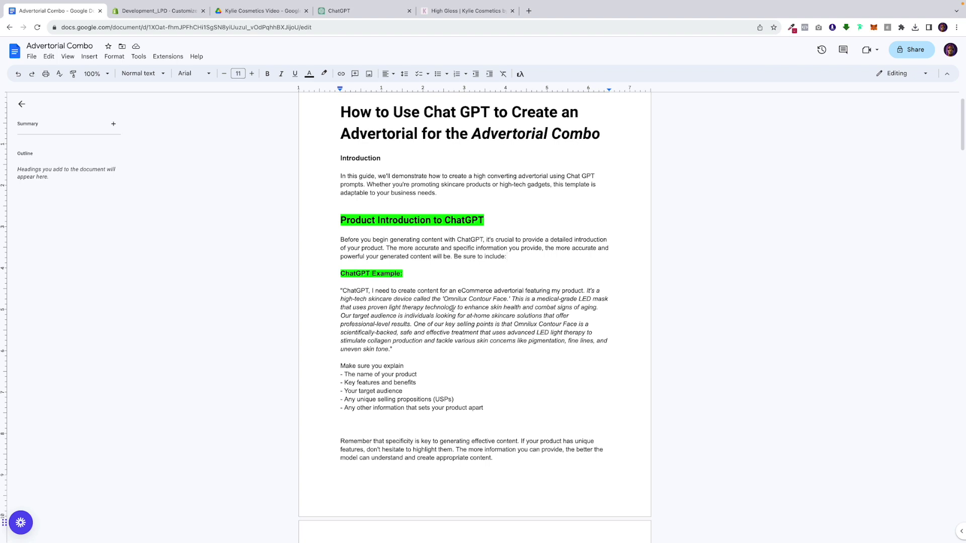
# Switch to ChatGPT and set the new chat's model to GPT-4 with Plugins.
pyautogui.click(352, 11)
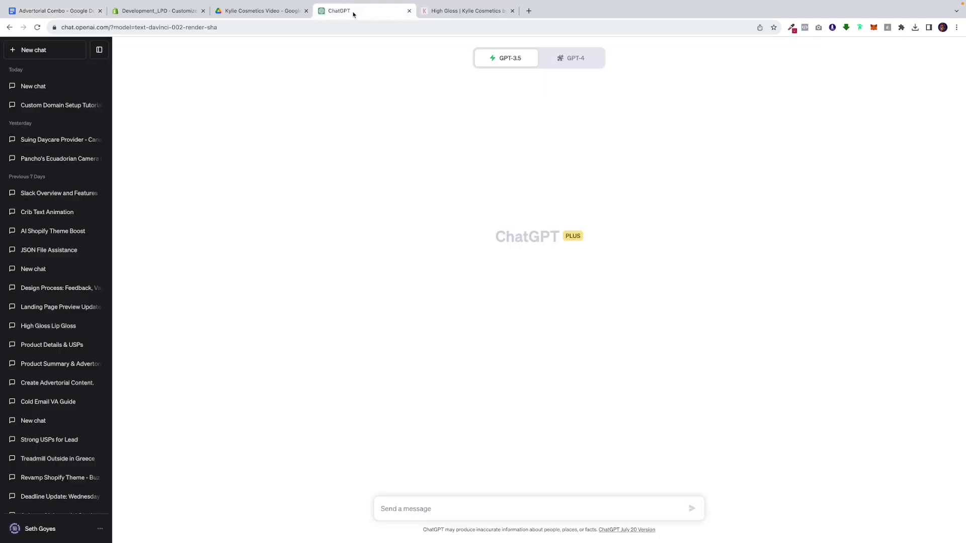
pyautogui.moveTo(573, 58)
pyautogui.click(558, 177)
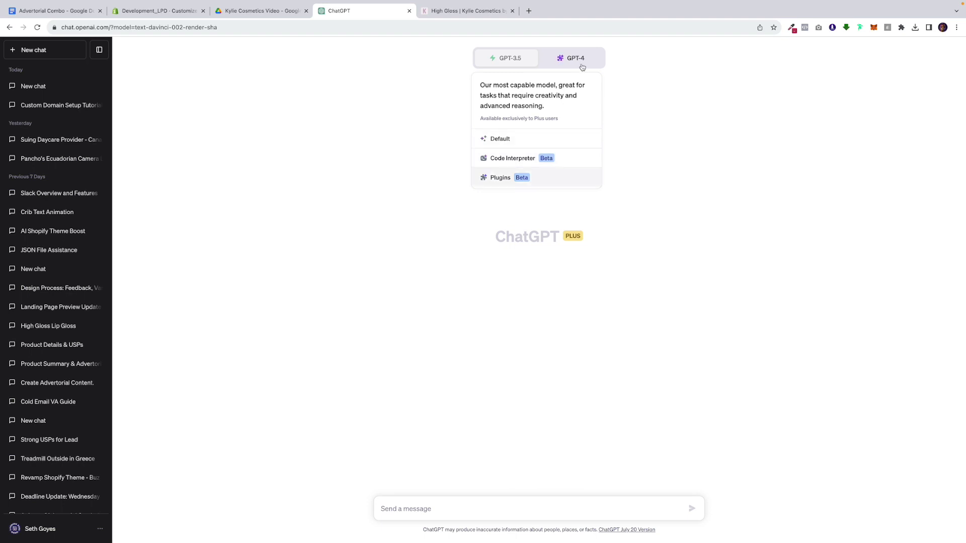
pyautogui.click(546, 177)
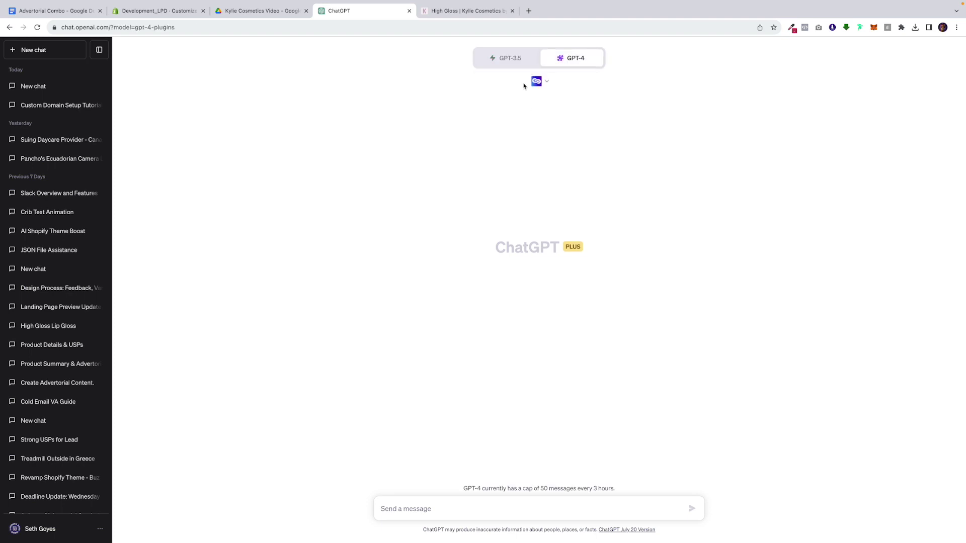
# Copy the High Gloss product page's web address and paste it into the ChatGPT message, followed by a line break.
pyautogui.click(468, 10)
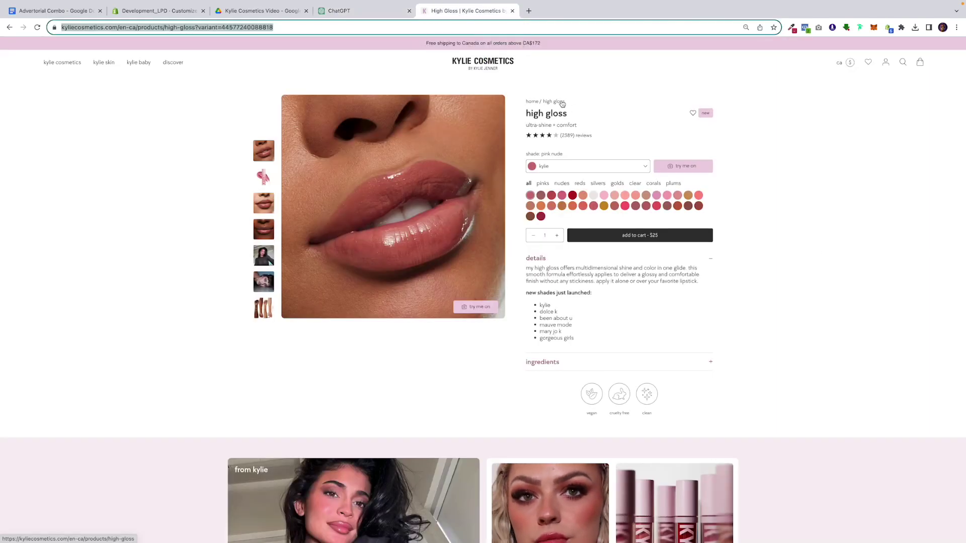
pyautogui.keyDown('ctrl'); pyautogui.scroll(5, 563, 104); pyautogui.keyUp('ctrl')
pyautogui.keyDown('ctrl'); pyautogui.scroll(-5, 563, 103); pyautogui.keyUp('ctrl')
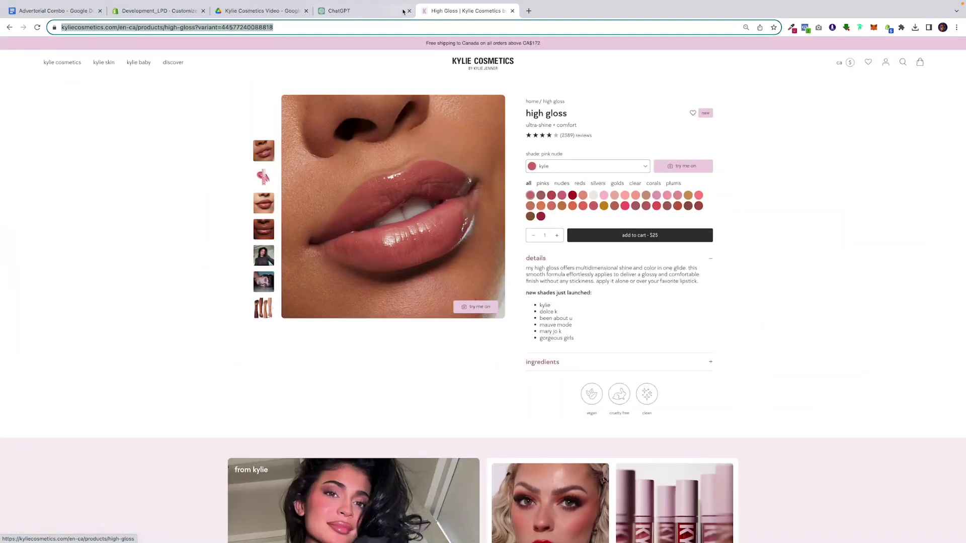
pyautogui.click(388, 28)
pyautogui.press('super+c')
pyautogui.click(381, 12)
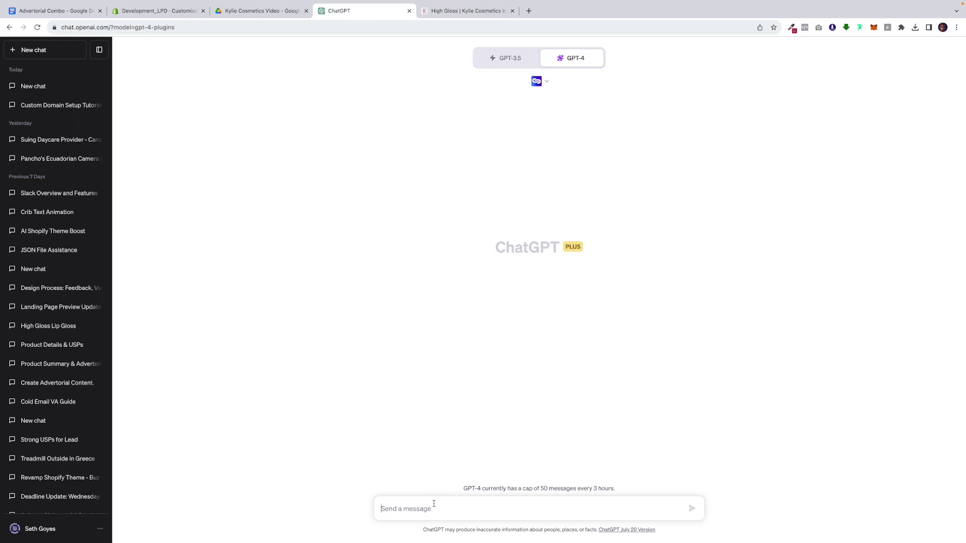
pyautogui.press('super+v')
pyautogui.hotkey('shift', 'Return')
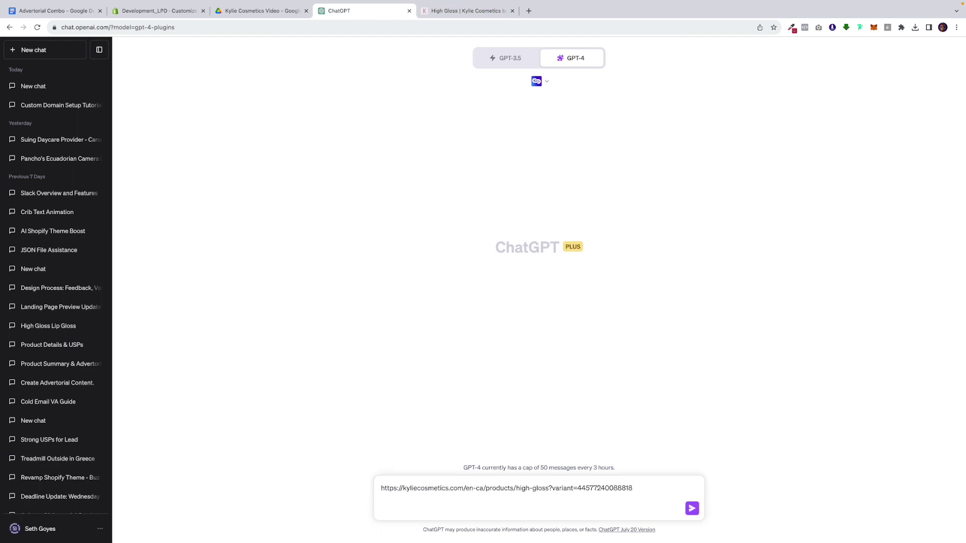
# Copy the "Make sure you explain" list from the Product Introduction section of the Google Docs guide.
pyautogui.click(52, 12)
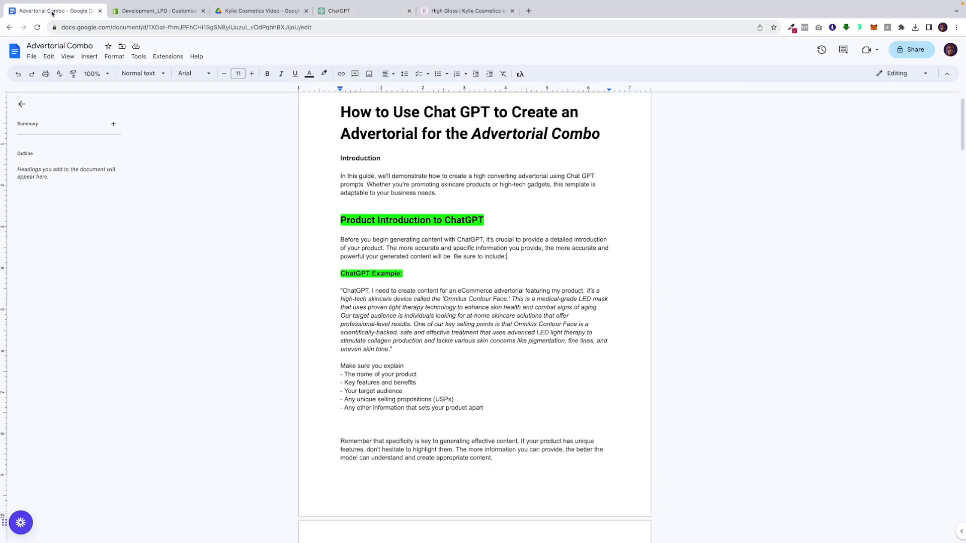
pyautogui.doubleClick(508, 410)
pyautogui.click(509, 410)
pyautogui.scroll(-2, 520, 415)
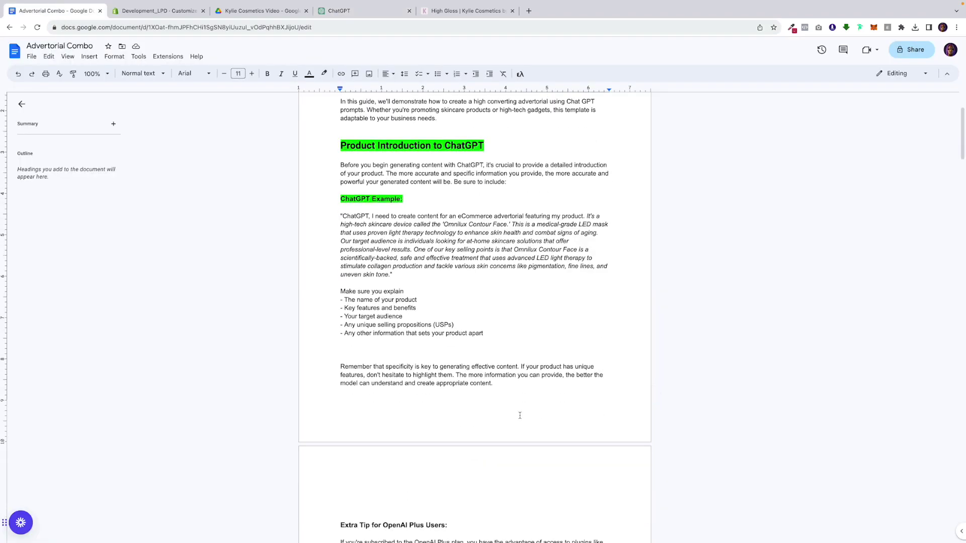
pyautogui.moveTo(501, 336); pyautogui.dragTo(341, 285)
pyautogui.press('super+c')
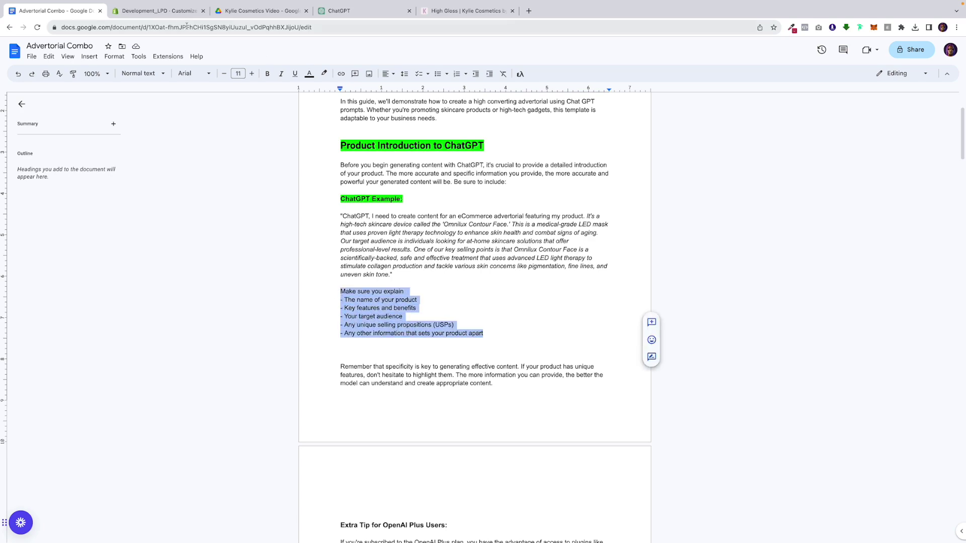
# Paste the copied list beneath the product link in the ChatGPT message and send the prompt.
pyautogui.click(156, 10)
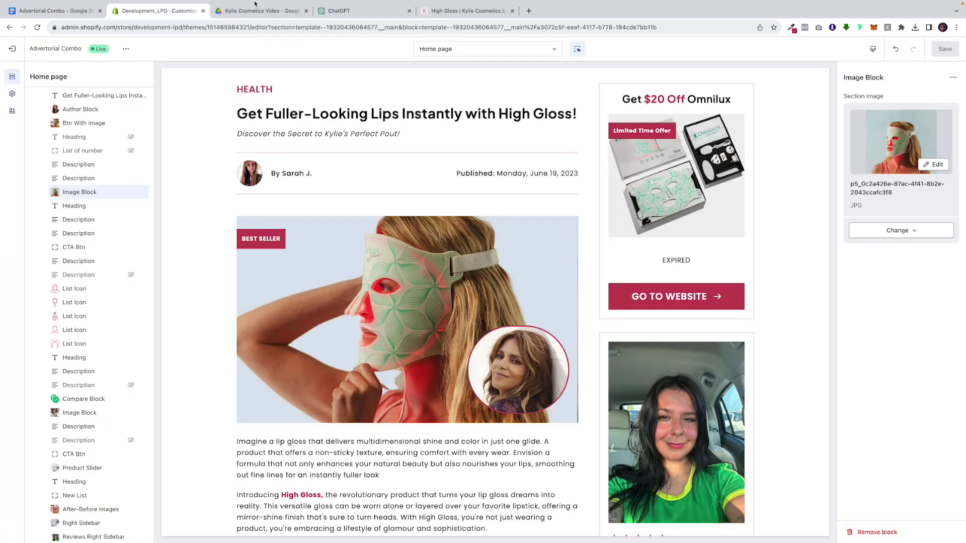
pyautogui.click(377, 8)
pyautogui.click(651, 484)
pyautogui.hotkey('shift', 'Return')
pyautogui.press('super+v')
pyautogui.press('Return')
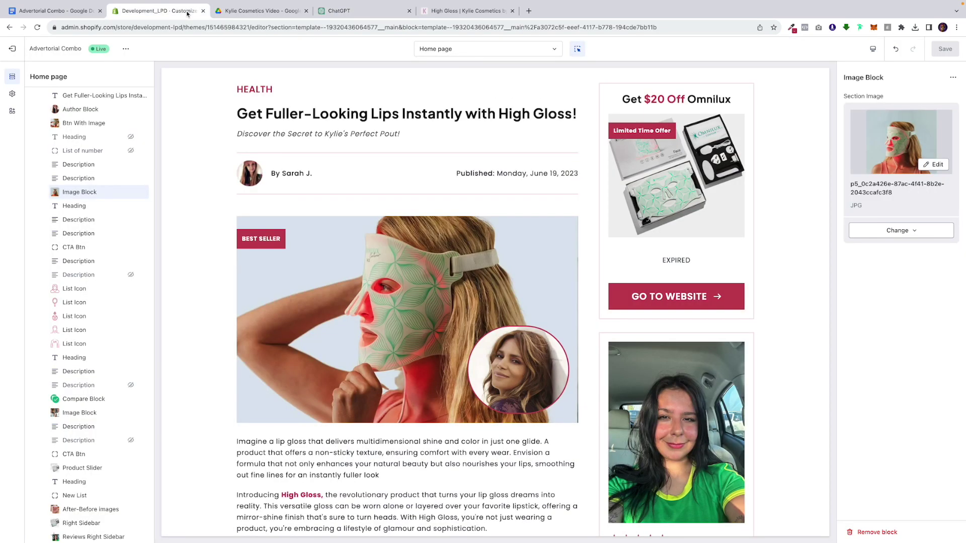
# Copy the Section 1 prompt for 10 headlines, including the headline and subheadline length lines, from the Google Docs guide.
pyautogui.click(159, 10)
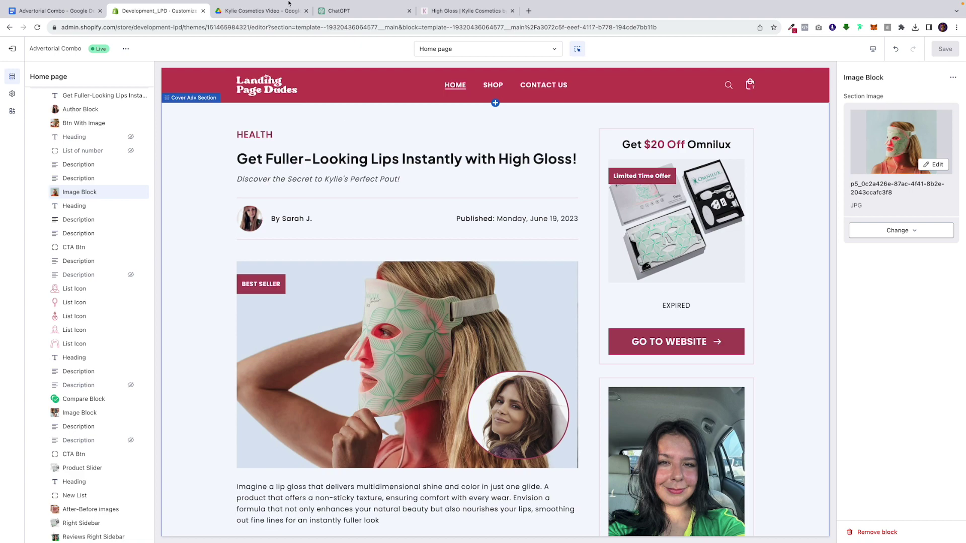
pyautogui.click(55, 11)
pyautogui.scroll(-4, 428, 379)
pyautogui.scroll(-2, 428, 379)
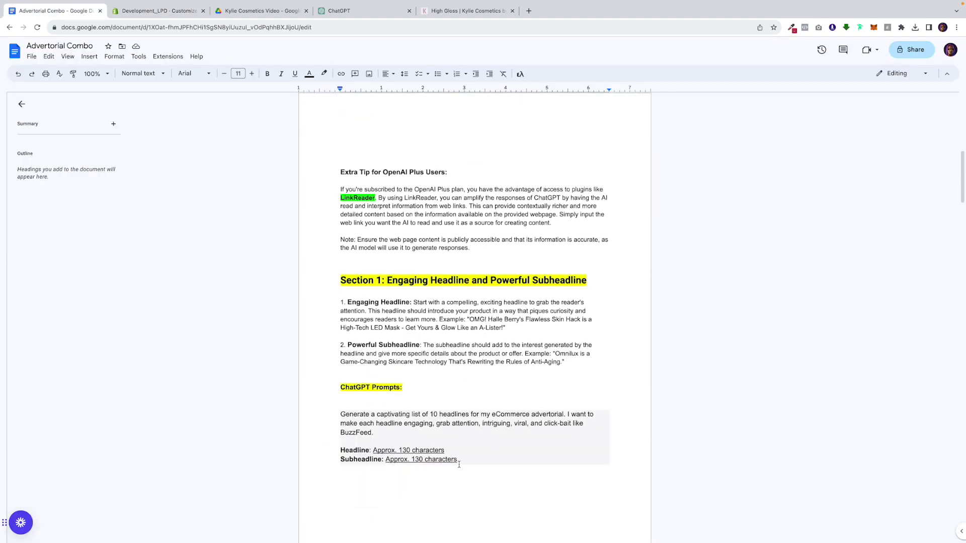
pyautogui.moveTo(458, 463); pyautogui.dragTo(342, 417)
pyautogui.hotkey('ctrl', 'c')
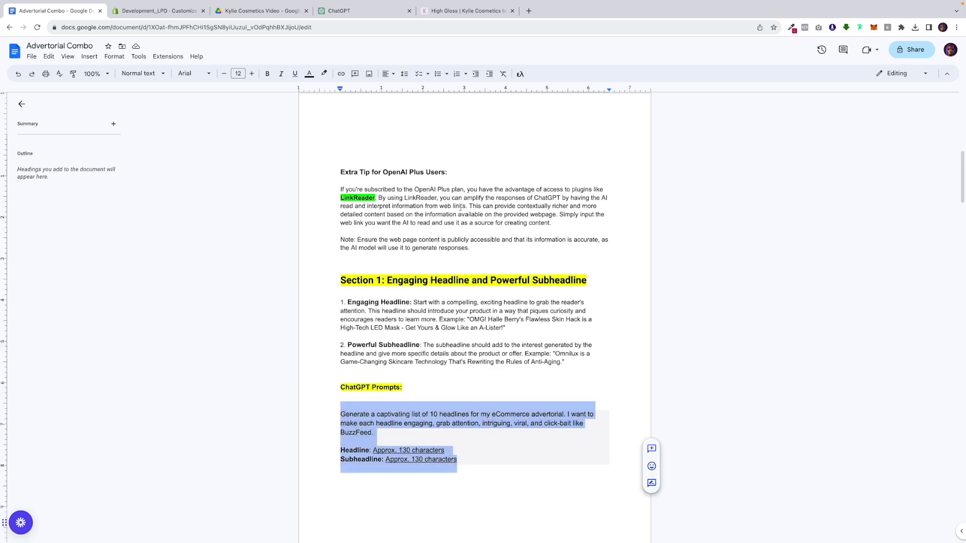
pyautogui.click(486, 338)
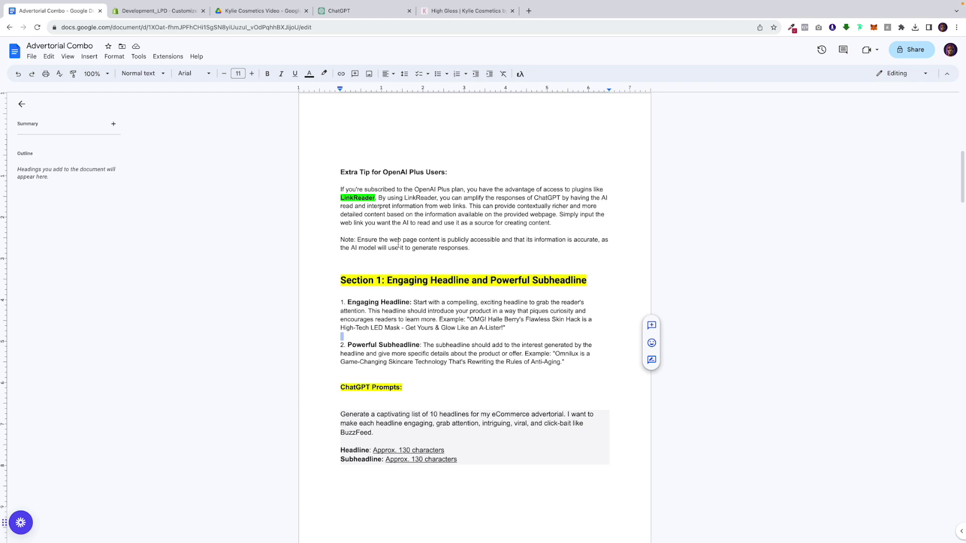
pyautogui.scroll(-1, 398, 243)
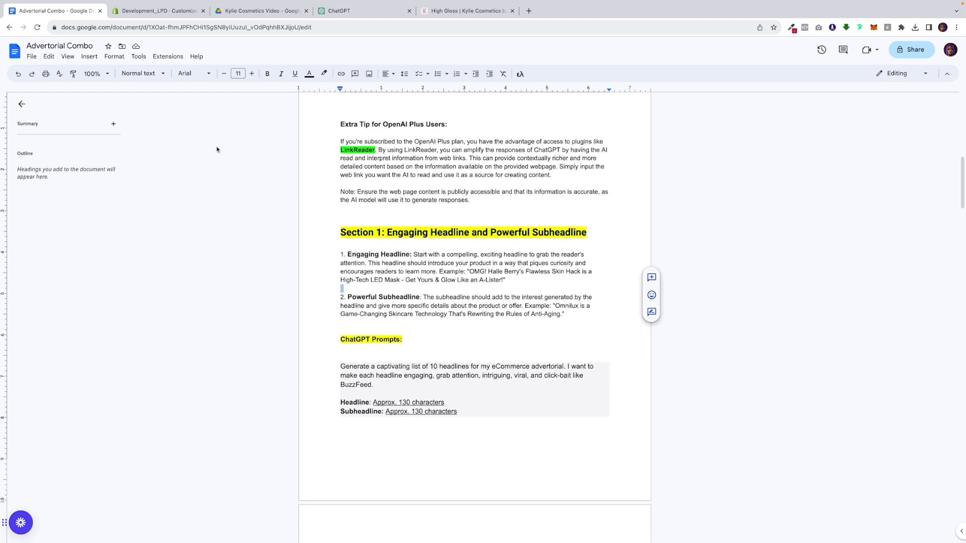
# Paste the copied headline prompt into the same ChatGPT conversation and send it.
pyautogui.click(363, 11)
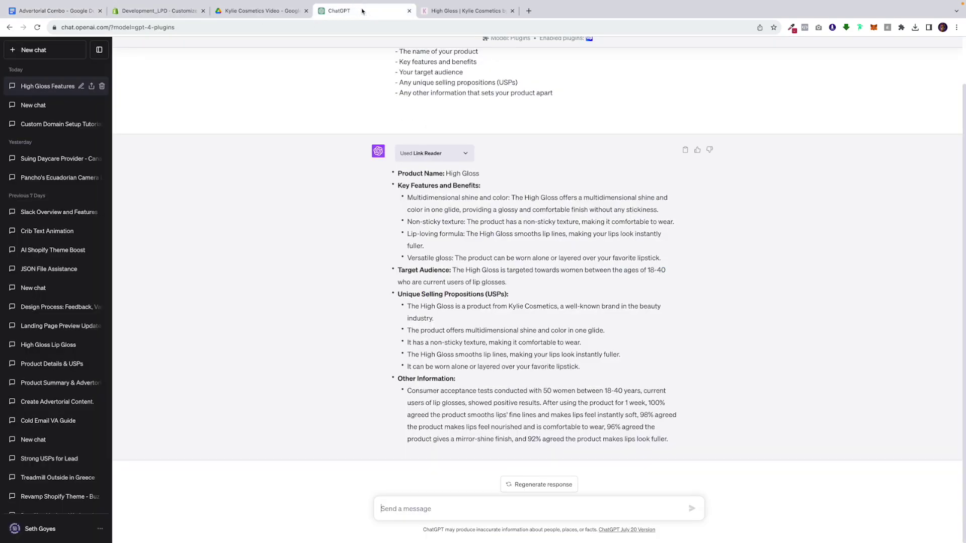
pyautogui.hotkey('ctrl', 'v')
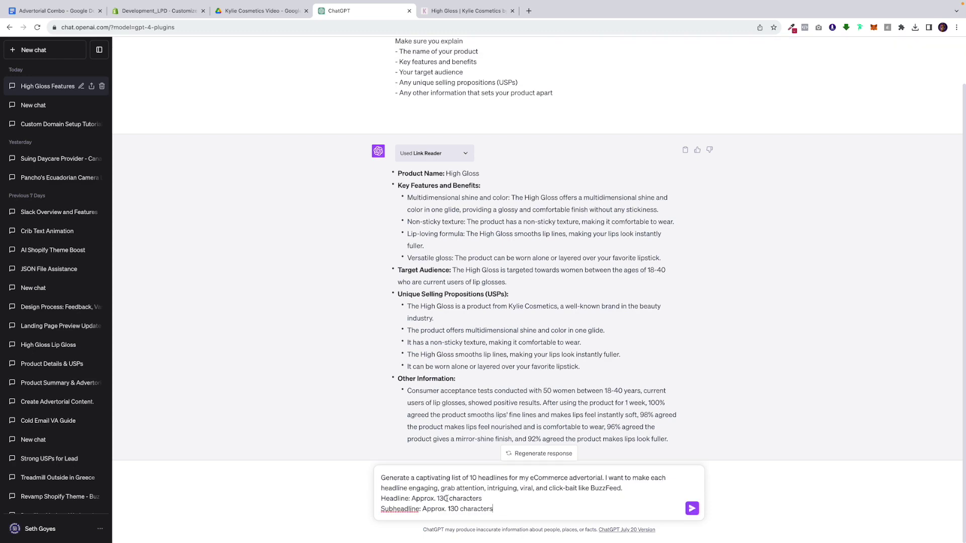
pyautogui.press('Return')
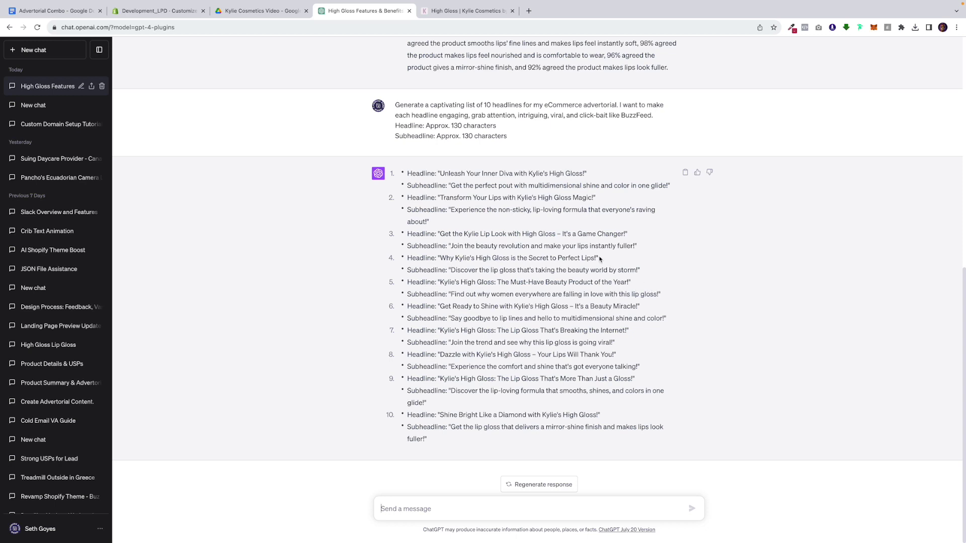
# Copy ChatGPT's fourth headline and replace the Top Heading block's section heading in Shopify with "Why Kylie's High Gloss is the Secret to Perfect Lips!".
pyautogui.moveTo(598, 259); pyautogui.dragTo(439, 260)
pyautogui.hotkey('ctrl', 'c')
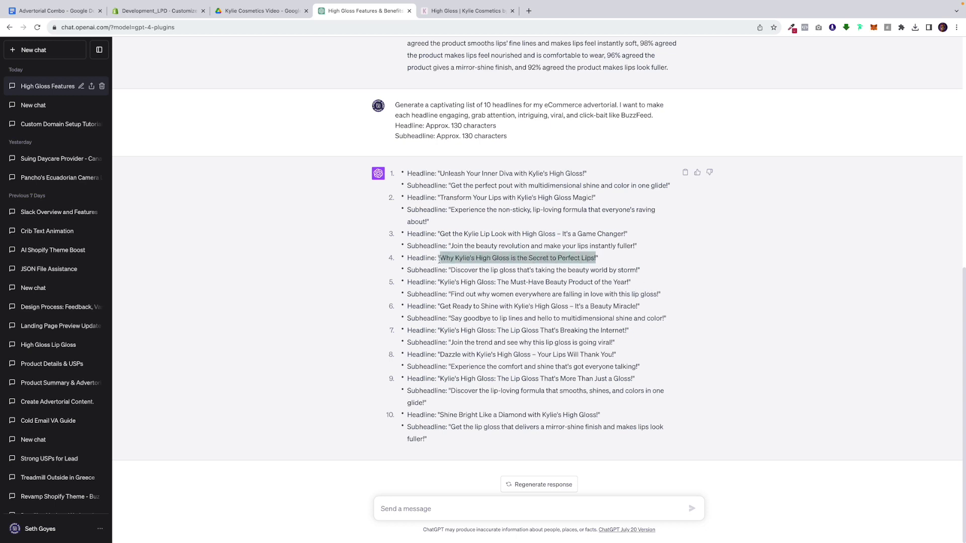
pyautogui.click(156, 11)
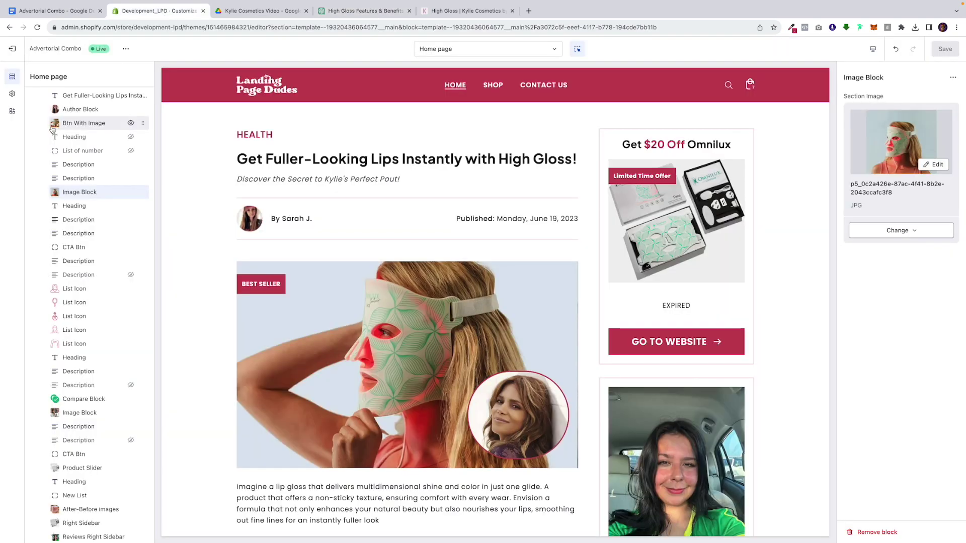
pyautogui.click(103, 95)
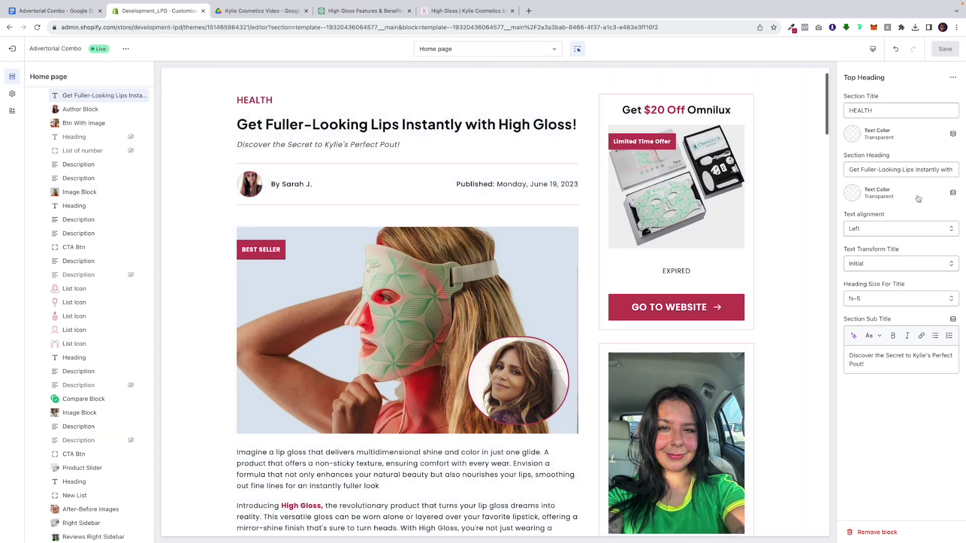
pyautogui.click(887, 170)
pyautogui.tripleClick(888, 169)
pyautogui.hotkey('ctrl', 'v')
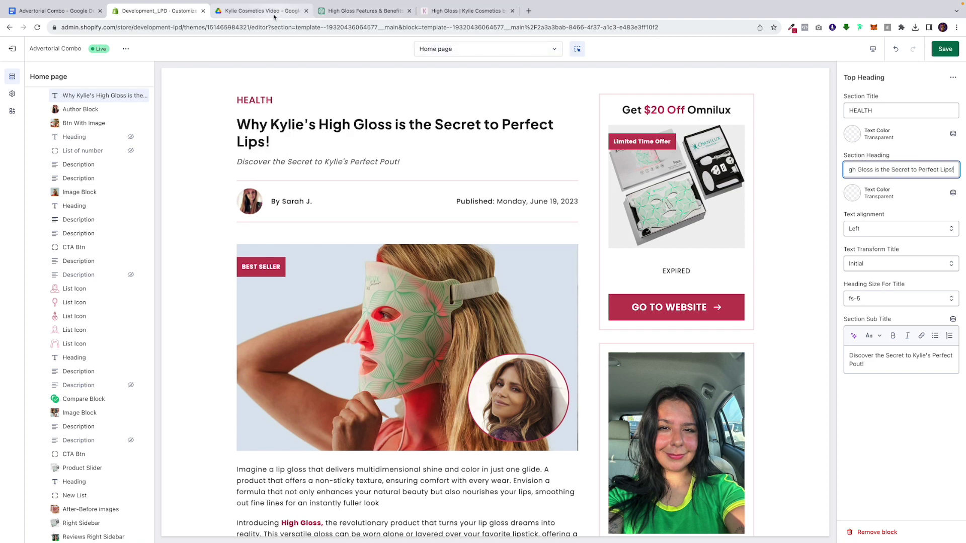
# Copy the fourth subheadline from ChatGPT and replace the Top Heading block's subtitle in Shopify with "Discover the lip gloss that's taking the beauty world by storm!".
pyautogui.click(357, 17)
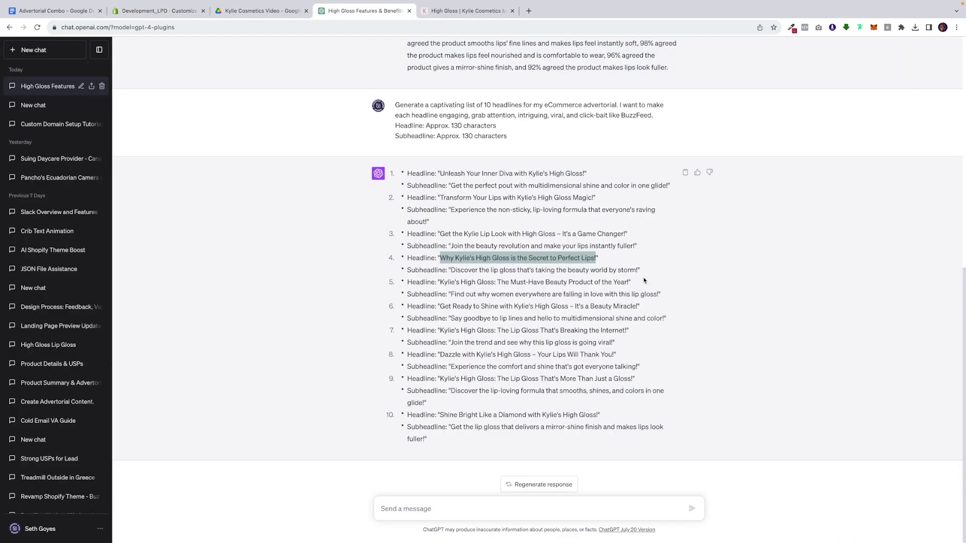
pyautogui.moveTo(638, 270); pyautogui.dragTo(450, 271)
pyautogui.hotkey('ctrl', 'c')
pyautogui.click(262, 10)
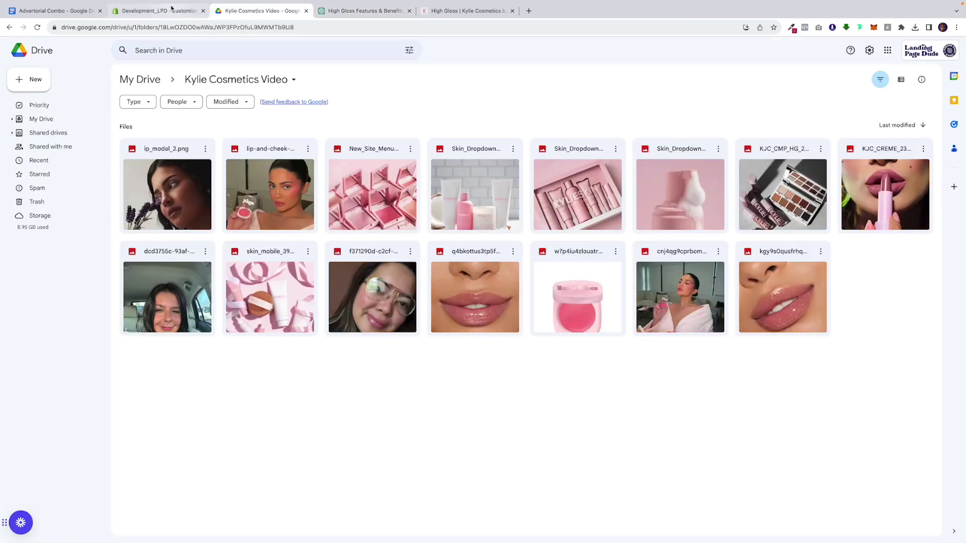
pyautogui.click(159, 11)
pyautogui.click(901, 358)
pyautogui.hotkey('ctrl', 'a')
pyautogui.hotkey('ctrl', 'v')
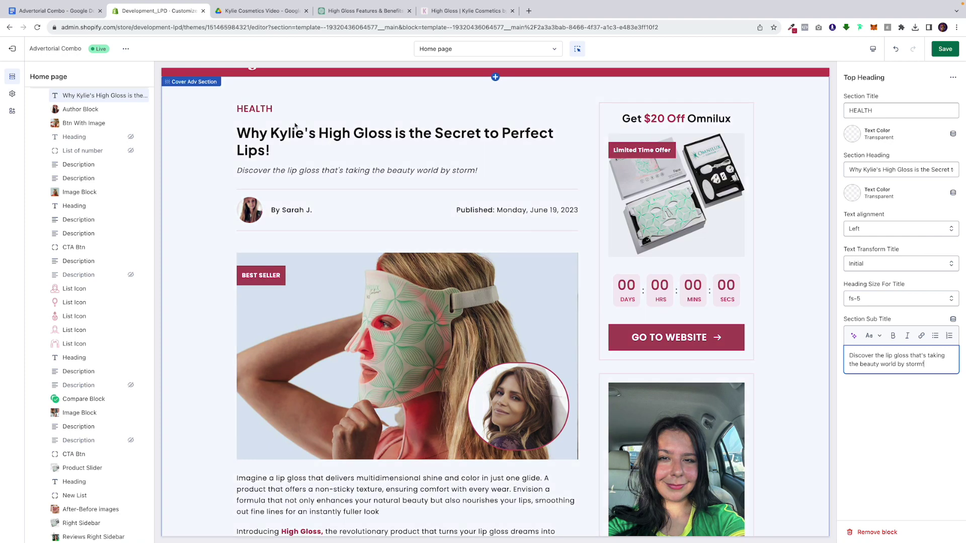
# Change the Top Heading block's section title to "BEAUTY".
pyautogui.doubleClick(888, 115)
pyautogui.write('BEAUTY')
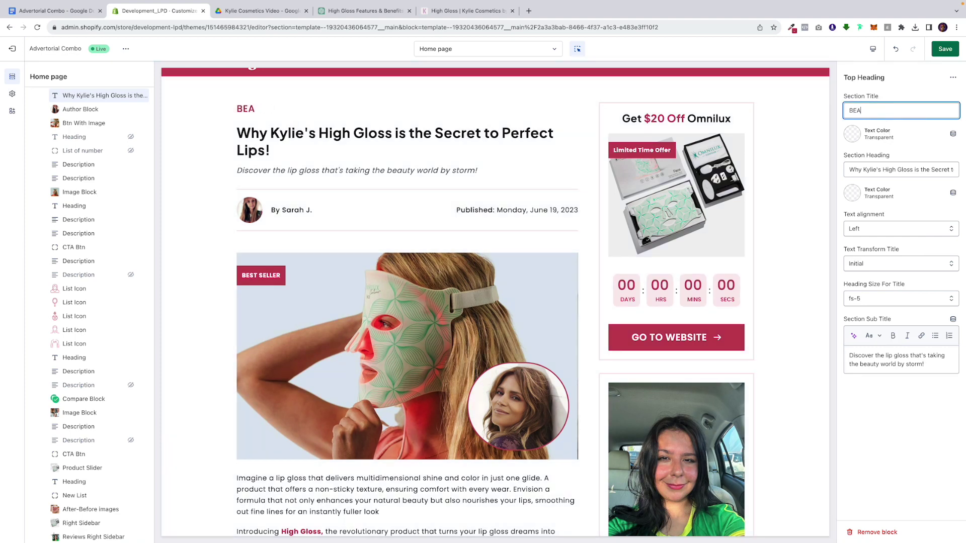
pyautogui.scroll(-2, 438, 290)
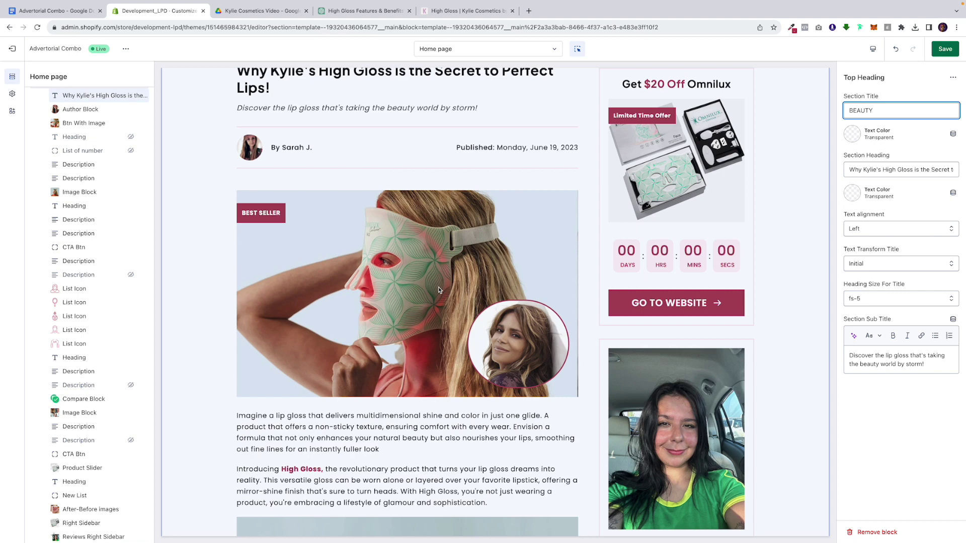
pyautogui.click(279, 13)
pyautogui.click(157, 10)
pyautogui.click(695, 246)
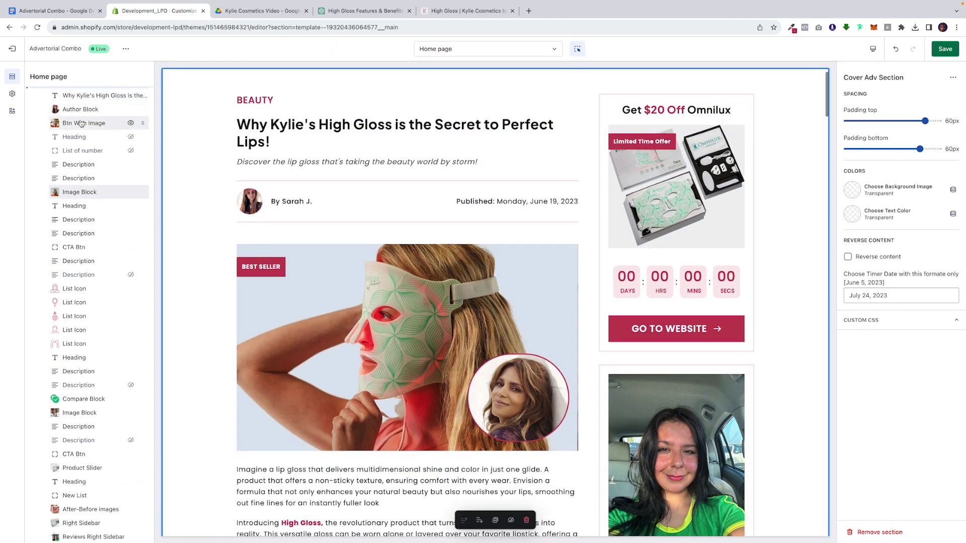
pyautogui.click(83, 122)
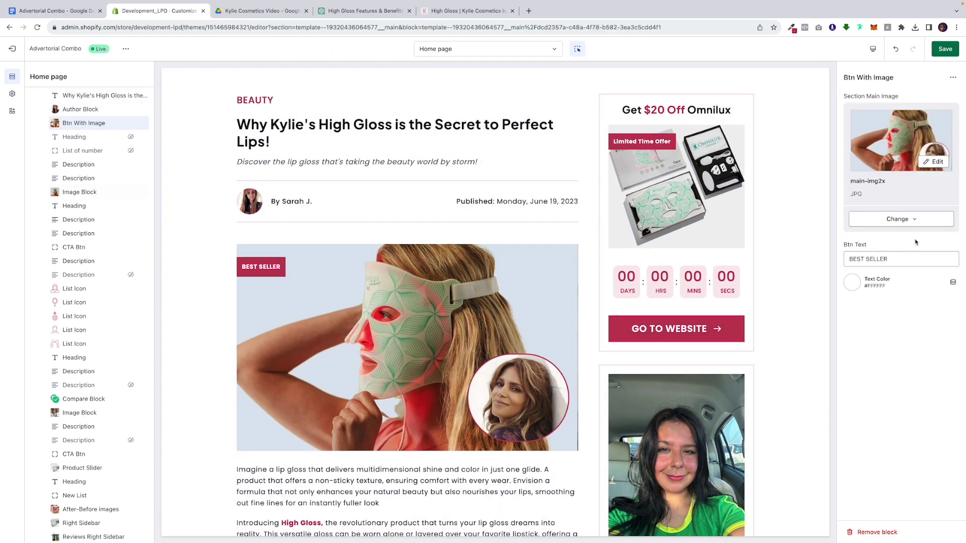
pyautogui.click(901, 141)
pyautogui.scroll(-2, 568, 336)
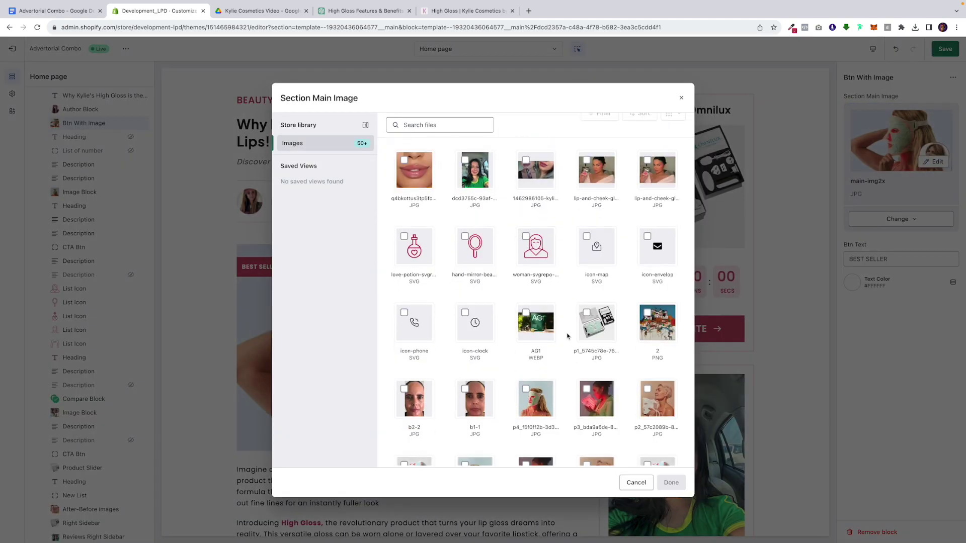
pyautogui.click(535, 171)
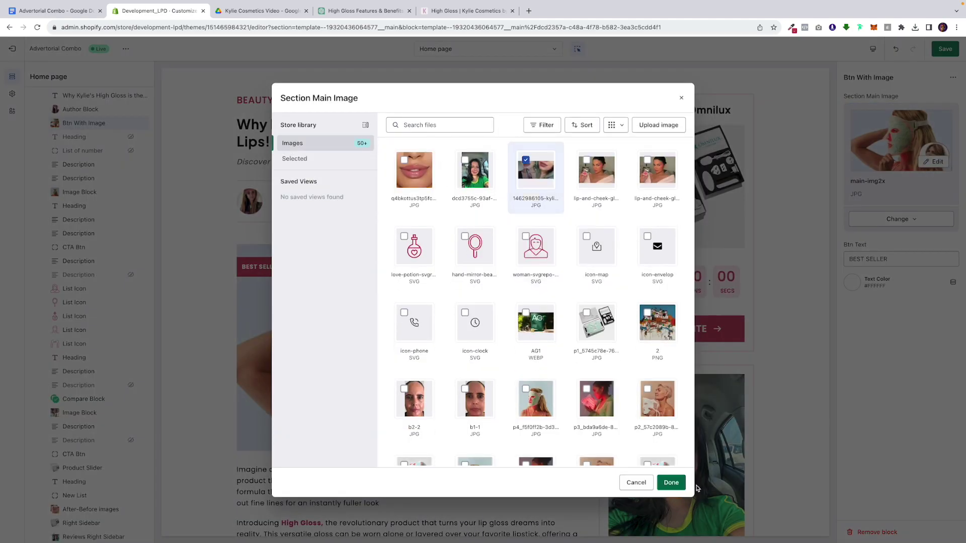
pyautogui.click(671, 482)
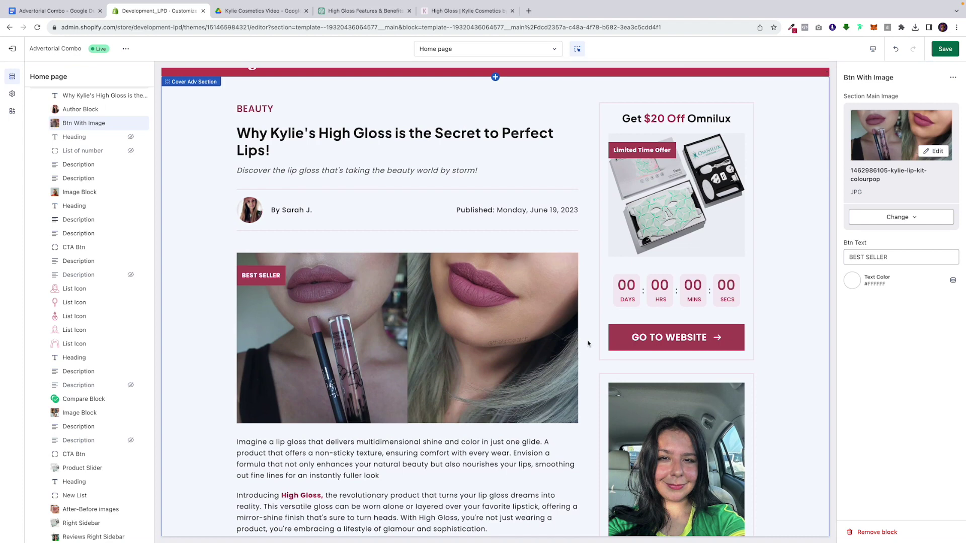
# Copy the Section 2 product introduction prompt, including both paragraph length lines, from the Google Docs guide.
pyautogui.scroll(-3, 588, 343)
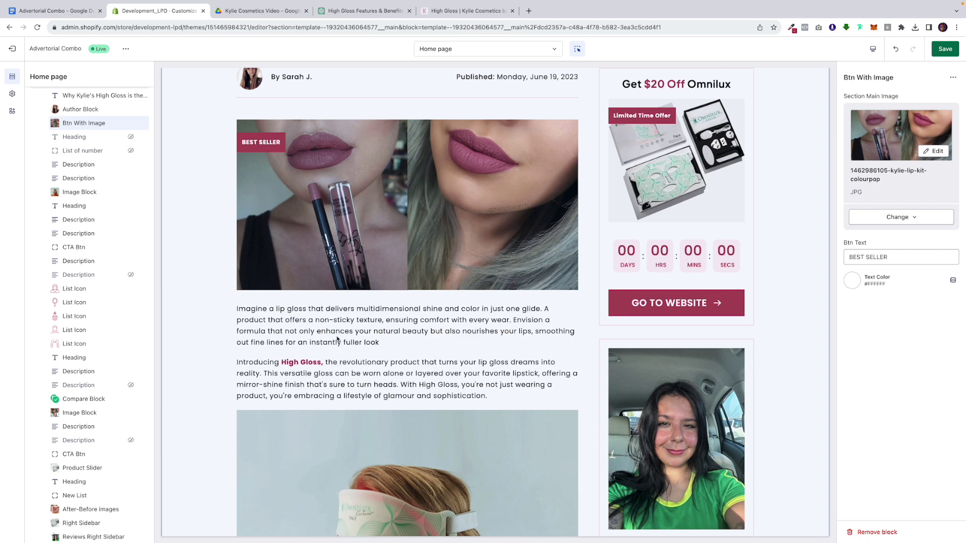
pyautogui.click(53, 11)
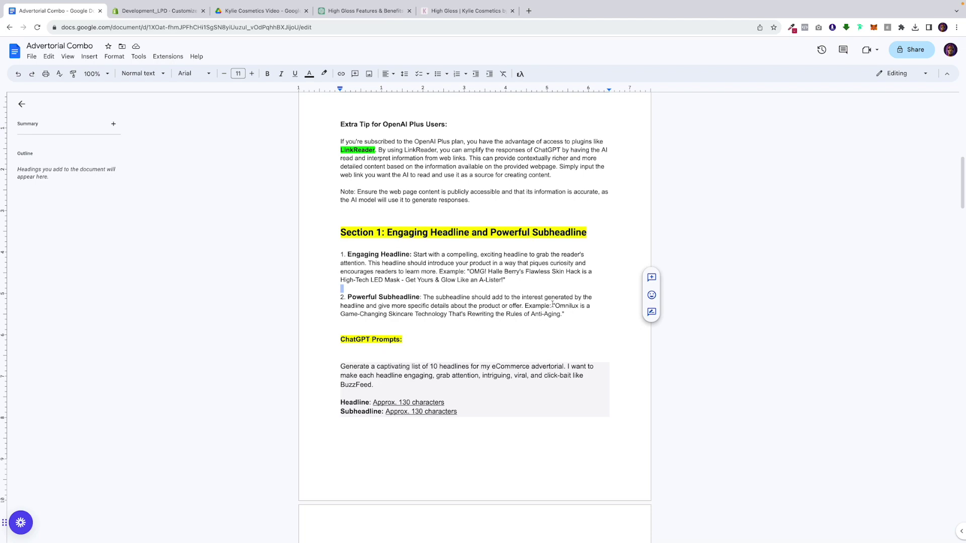
pyautogui.scroll(-7, 553, 304)
pyautogui.scroll(-2, 552, 304)
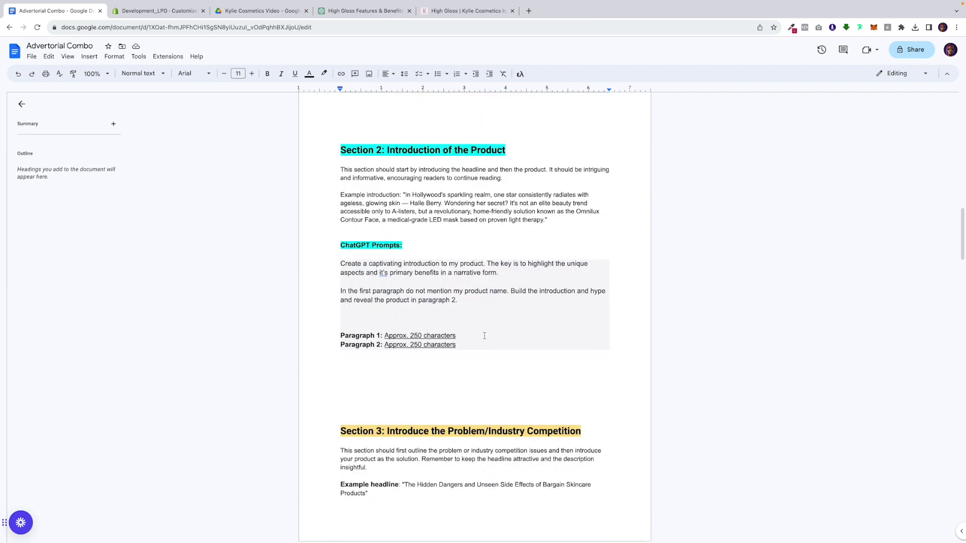
pyautogui.moveTo(471, 346); pyautogui.dragTo(341, 264)
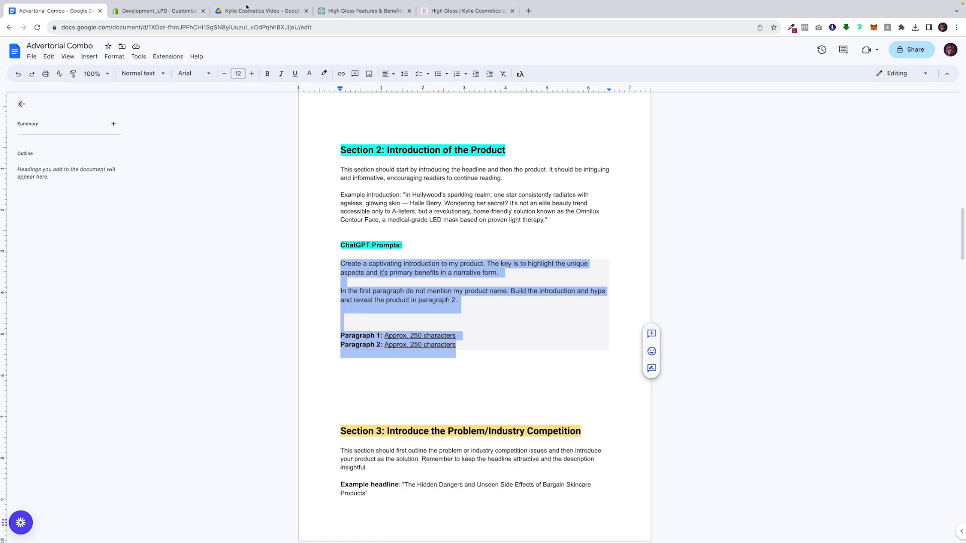
# Paste the copied product introduction prompt into the existing ChatGPT conversation and send it.
pyautogui.click(194, 10)
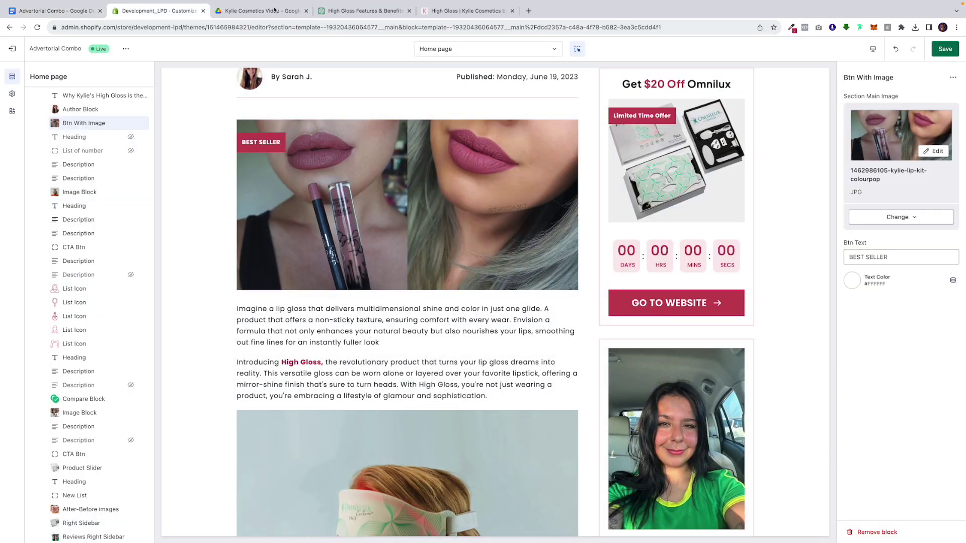
pyautogui.click(361, 11)
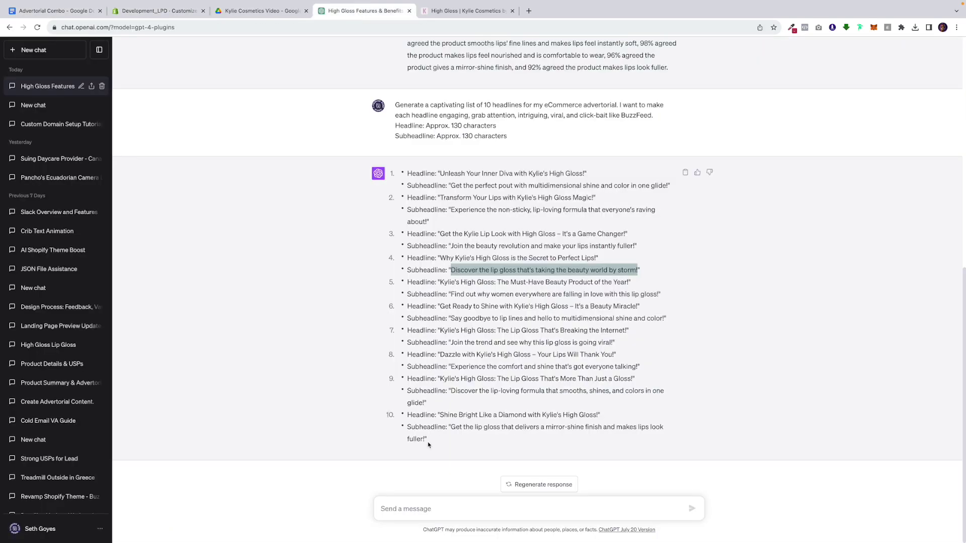
pyautogui.click(400, 507)
pyautogui.press('super+v')
pyautogui.press('super+z')
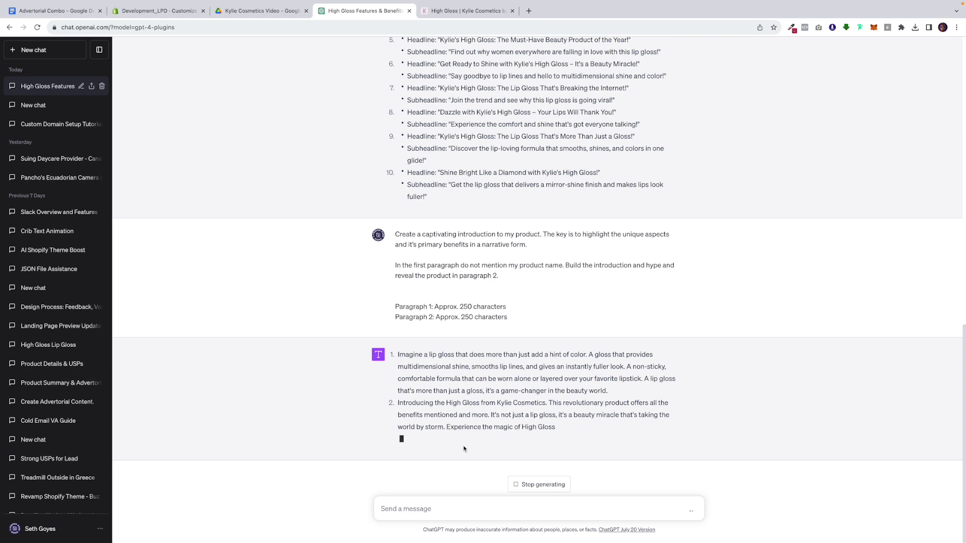
# Copy the first introduction paragraph from ChatGPT and replace the text of the first visible Description block in Shopify with it.
pyautogui.moveTo(609, 403); pyautogui.dragTo(413, 370)
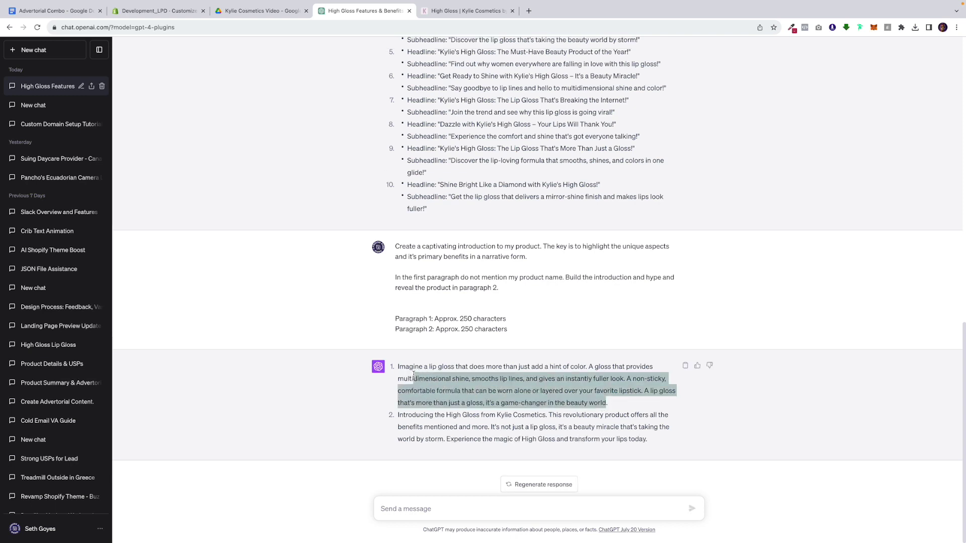
pyautogui.click(627, 416)
pyautogui.moveTo(607, 403); pyautogui.dragTo(398, 370)
pyautogui.hotkey('ctrl', 'c')
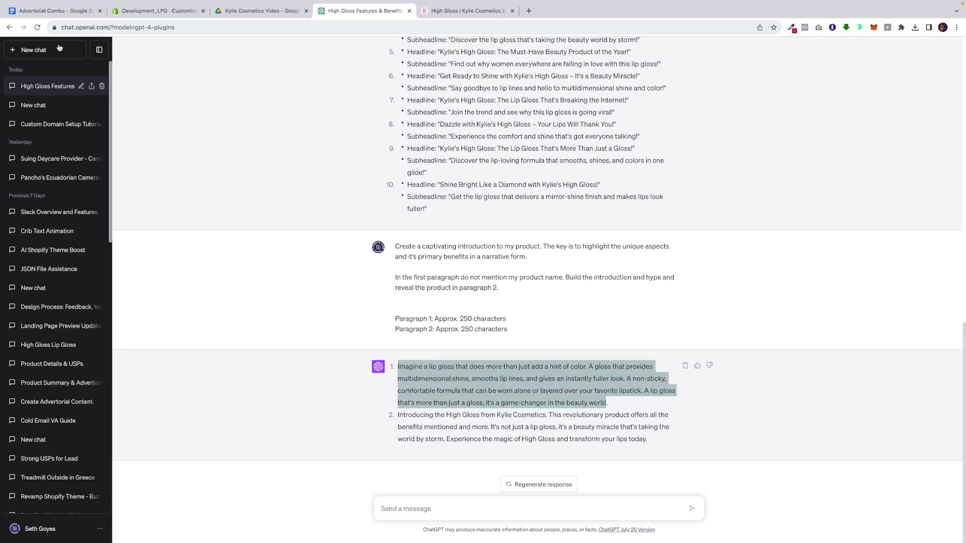
pyautogui.click(124, 15)
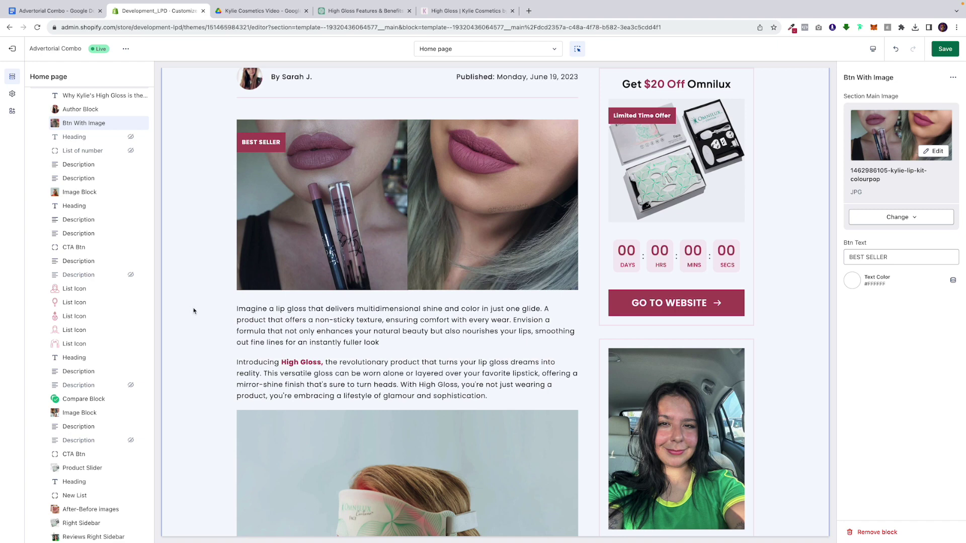
pyautogui.click(71, 166)
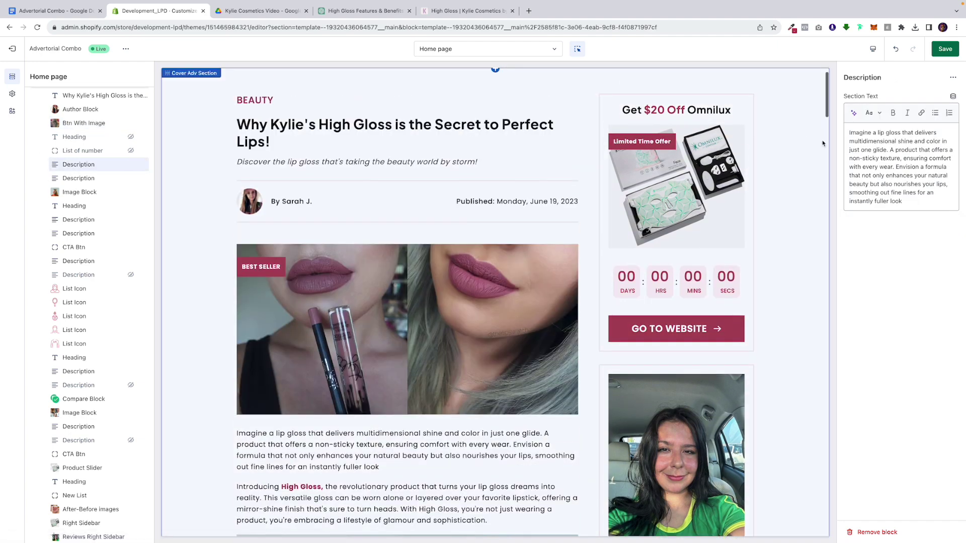
pyautogui.click(875, 150)
pyautogui.hotkey('ctrl', 'a')
pyautogui.hotkey('ctrl', 'v')
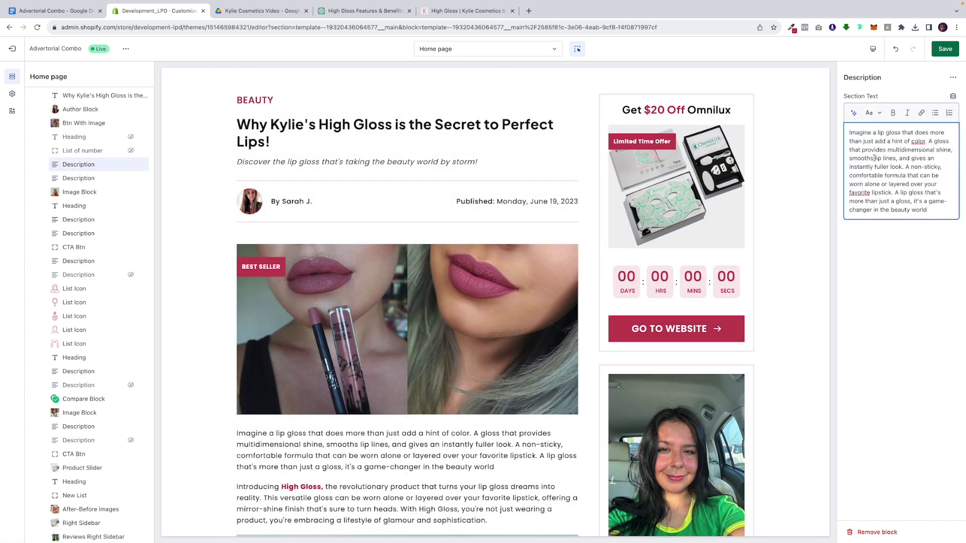
# Copy the second introduction paragraph from ChatGPT and replace the text of the Description block above the Image Block in Shopify.
pyautogui.click(337, 11)
pyautogui.moveTo(650, 440); pyautogui.dragTo(395, 414)
pyautogui.hotkey('ctrl', 'c')
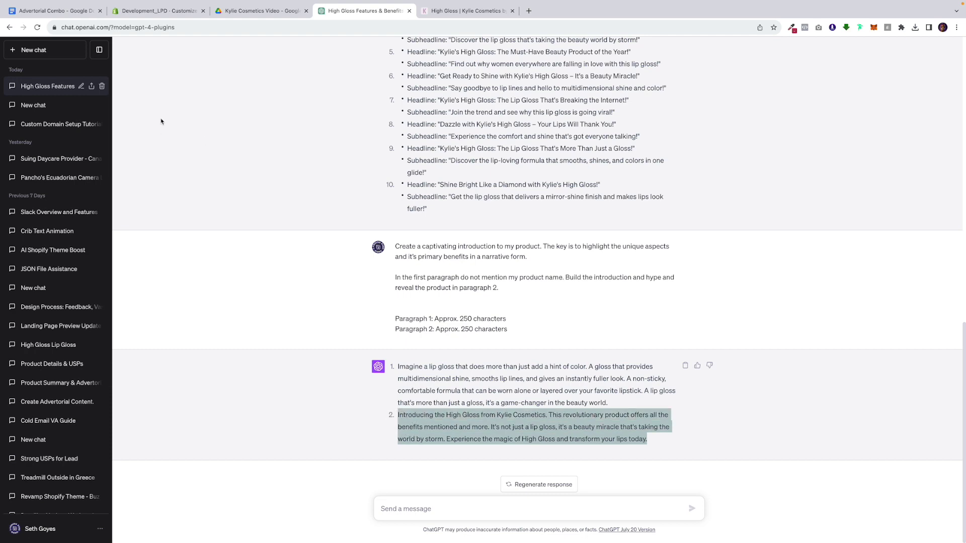
pyautogui.click(159, 11)
pyautogui.click(78, 178)
pyautogui.click(914, 146)
pyautogui.hotkey('ctrl', 'a')
pyautogui.hotkey('ctrl', 'v')
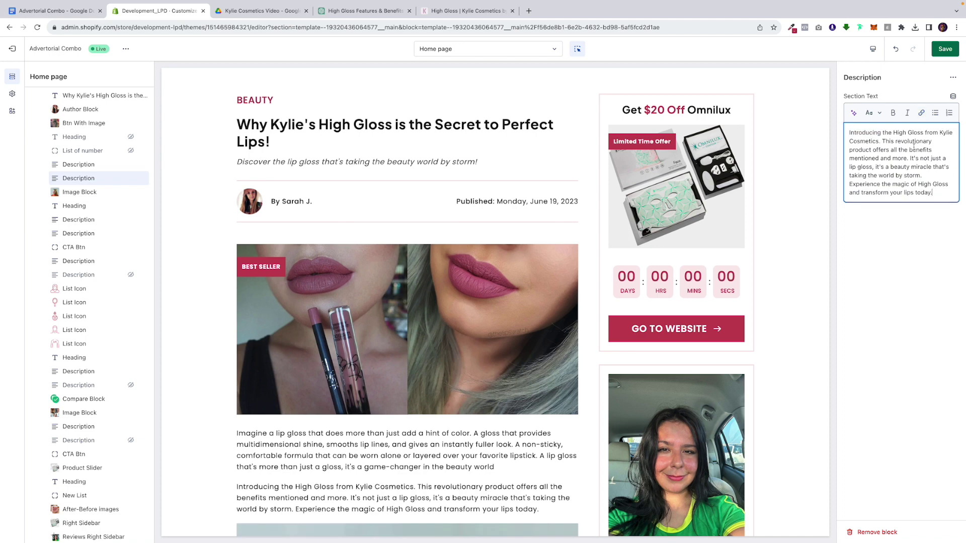
# Make the first "High Gloss" in the second introduction paragraph bold and link it to "#".
pyautogui.moveTo(925, 134); pyautogui.dragTo(893, 133)
pyautogui.click(893, 113)
pyautogui.click(922, 113)
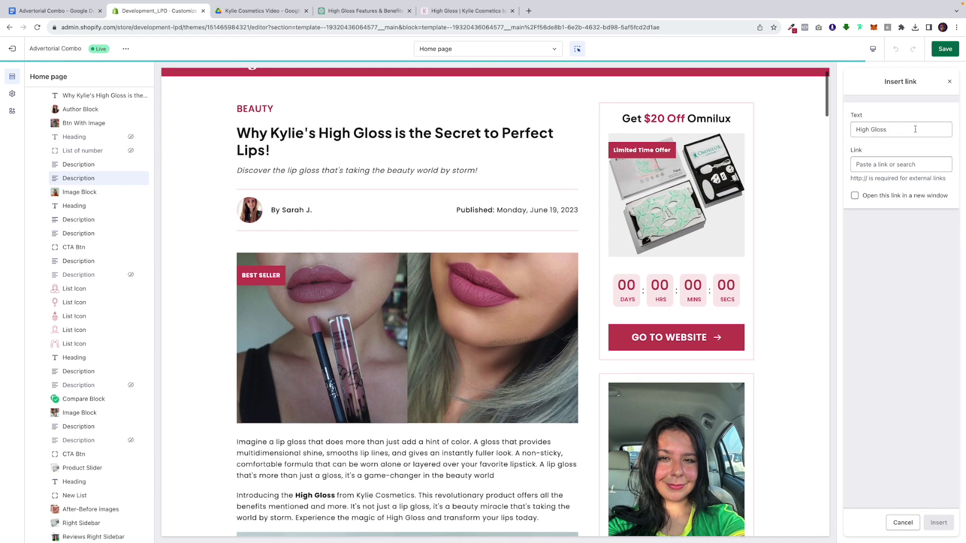
pyautogui.click(902, 160)
pyautogui.write('#')
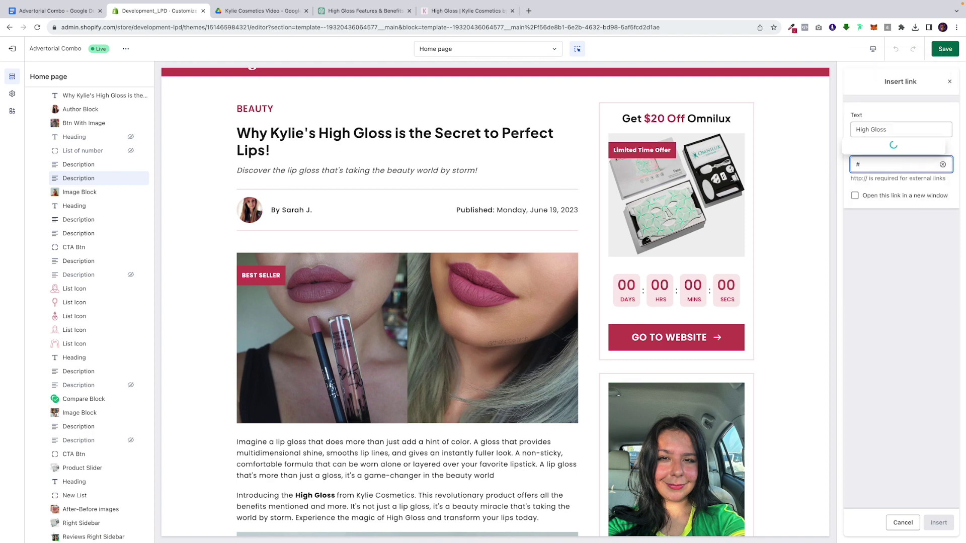
pyautogui.press('Return')
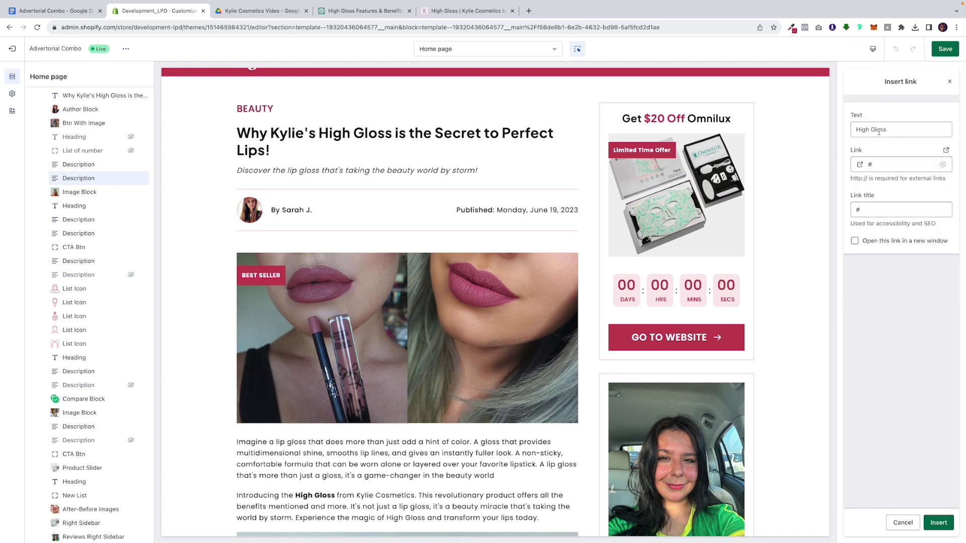
pyautogui.click(938, 523)
pyautogui.scroll(-2, 491, 438)
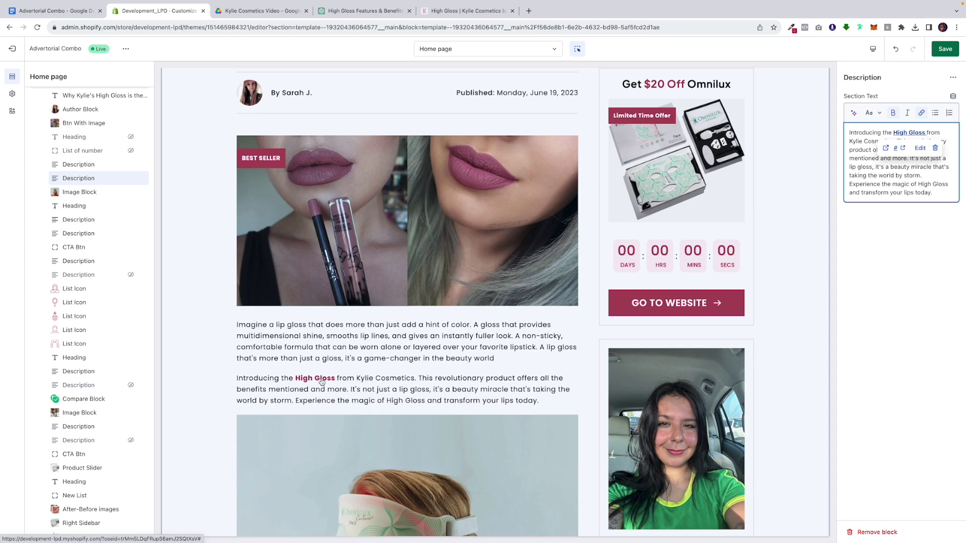
pyautogui.click(881, 327)
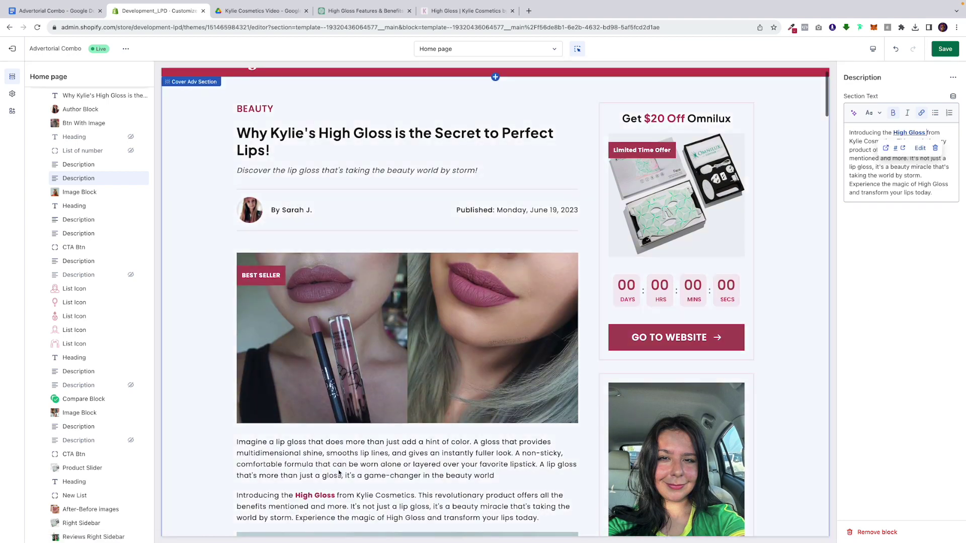
# Replace the image of the Image Block below the introduction with the first lip-and-cheek-glow-balm JPG from the store library.
pyautogui.scroll(-3, 338, 470)
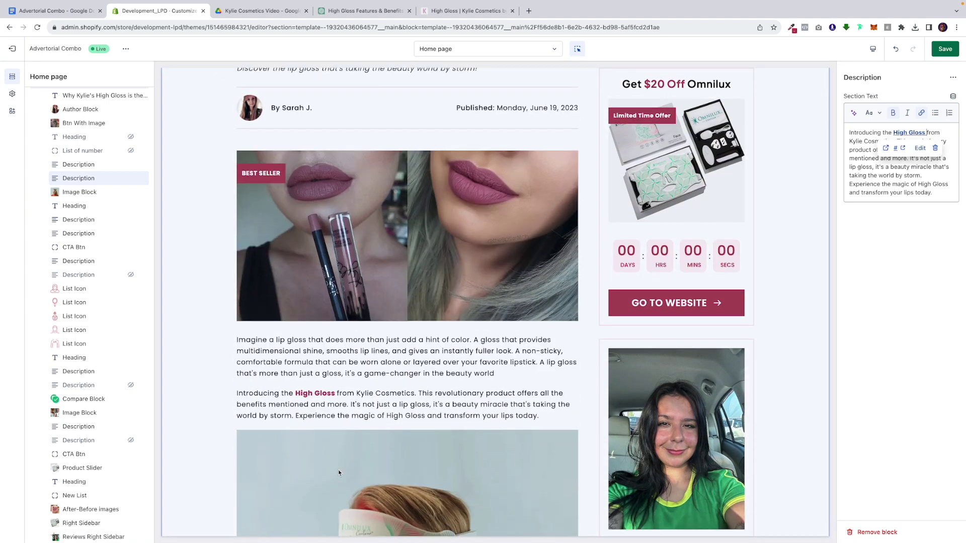
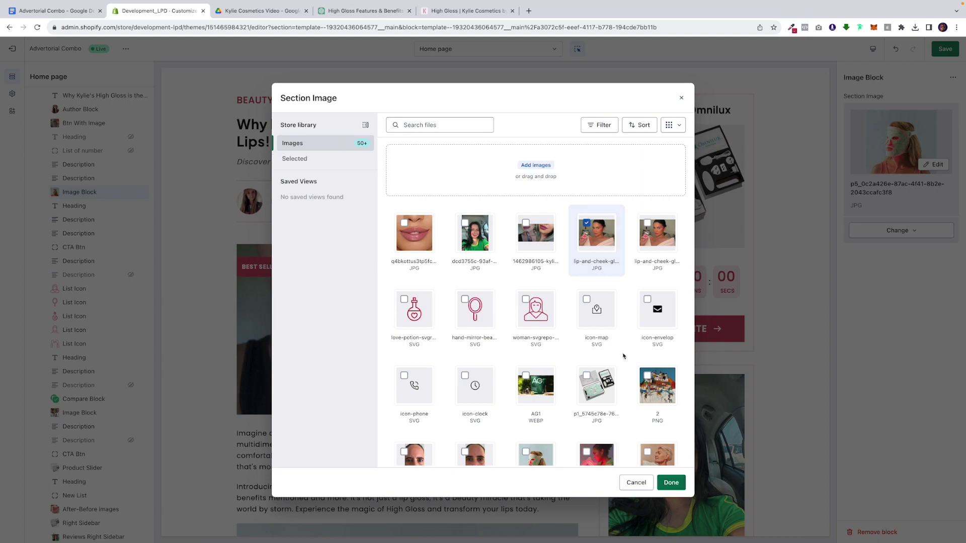
pyautogui.click(671, 483)
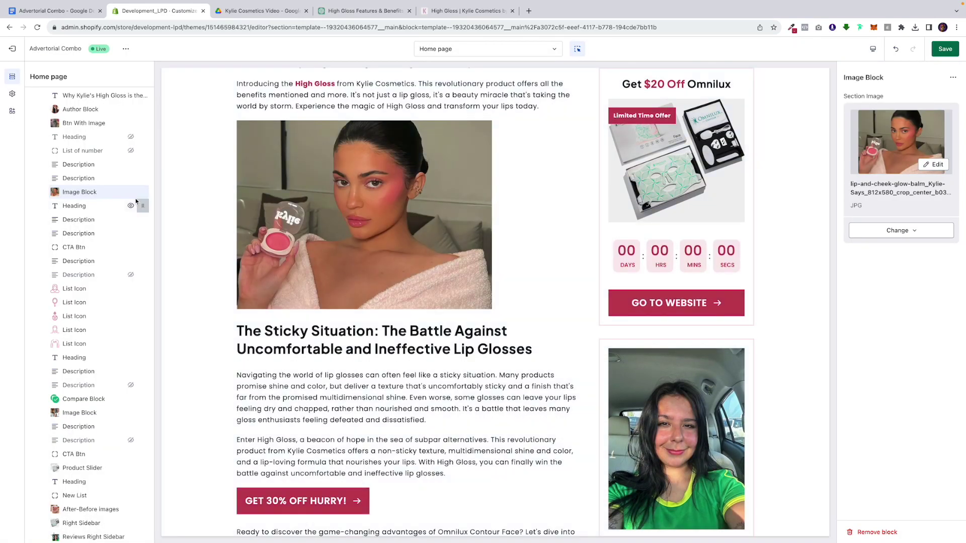
# Copy the full Section 3 problem/industry competition prompt from the Google Docs guide and send it to ChatGPT.
pyautogui.scroll(-10, 361, 341)
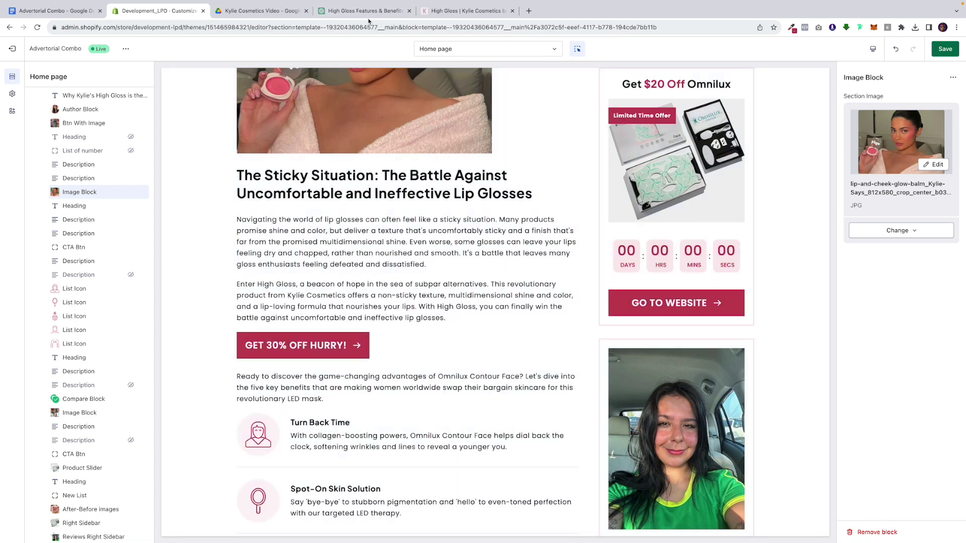
pyautogui.press('super+1')
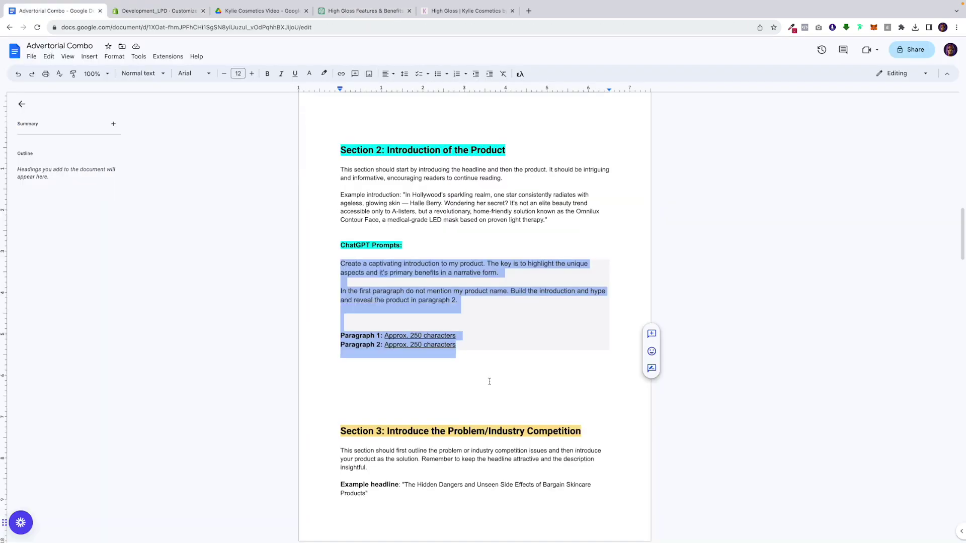
pyautogui.scroll(-5, 489, 381)
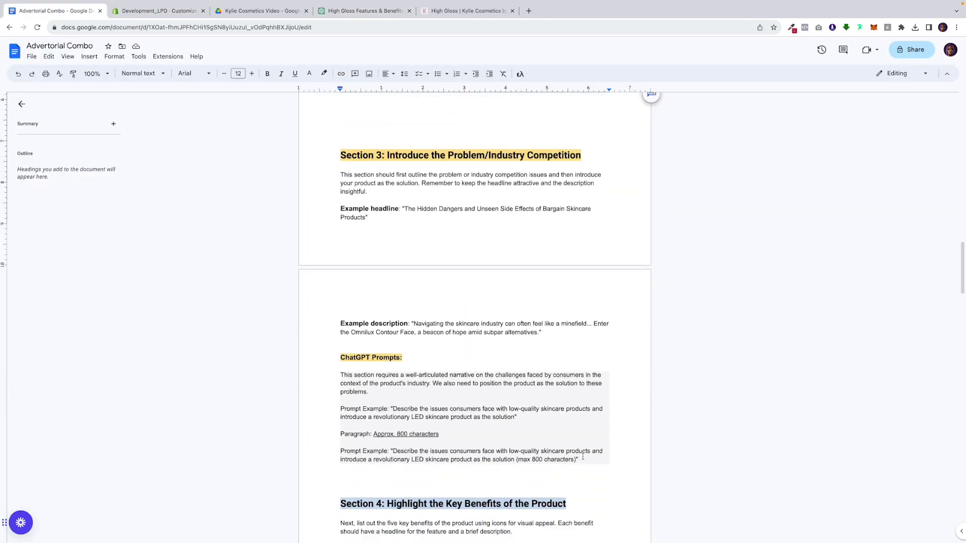
pyautogui.moveTo(584, 458); pyautogui.dragTo(340, 375)
pyautogui.hotkey('ctrl', 'c')
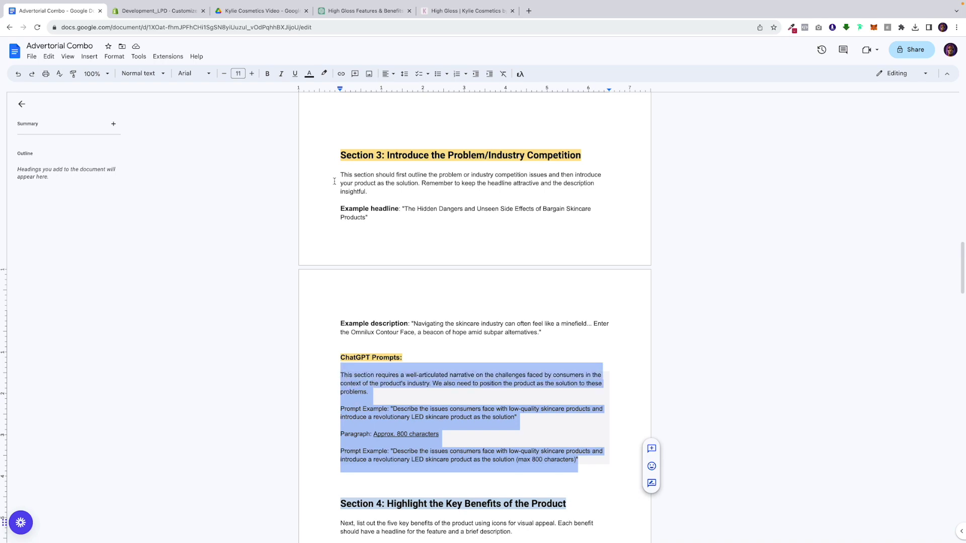
pyautogui.click(367, 10)
pyautogui.click(471, 511)
pyautogui.hotkey('ctrl', 'v')
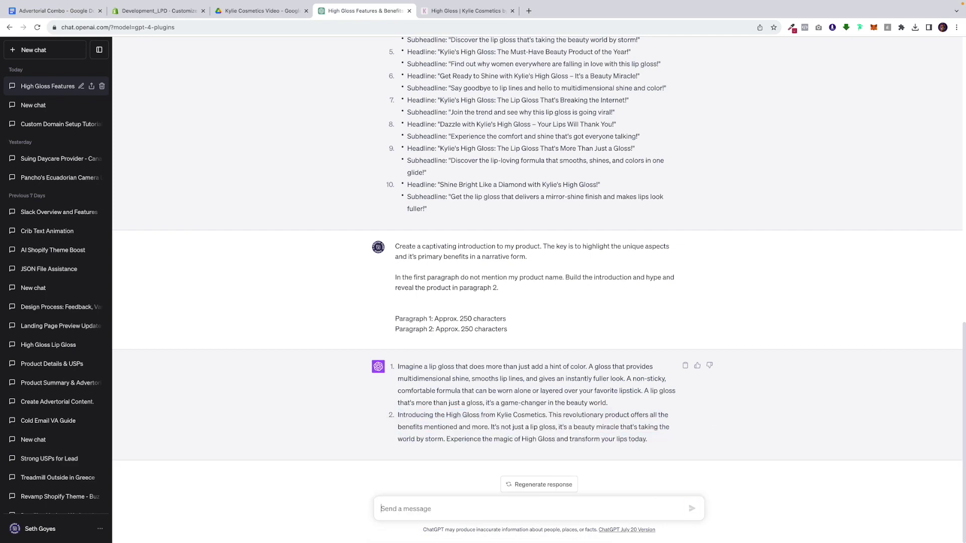
pyautogui.press('Return')
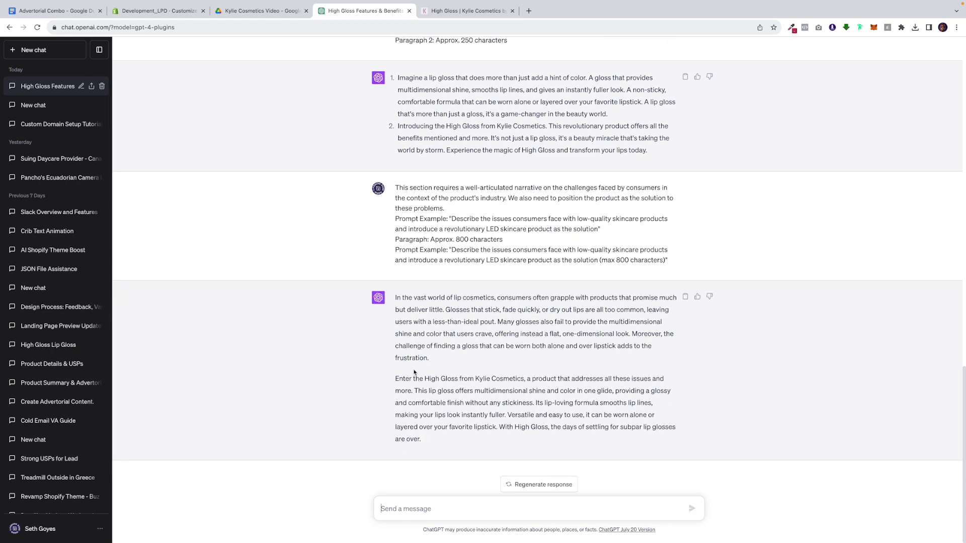
# Copy the first paragraph of ChatGPT's problem narrative and replace the text of the Shopify Description block directly below the "Sticky Situation" heading with it.
pyautogui.moveTo(430, 362); pyautogui.dragTo(394, 297)
pyautogui.hotkey('ctrl', 'c')
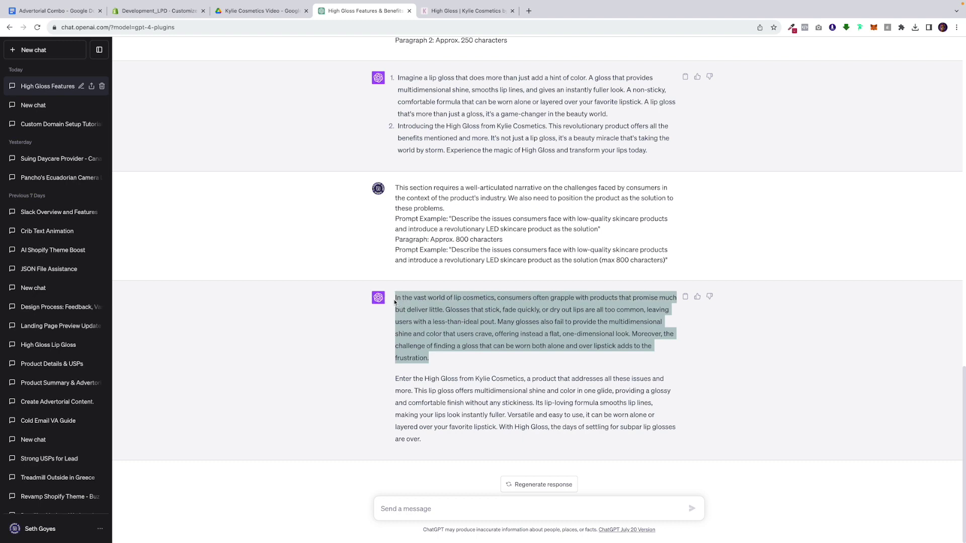
pyautogui.click(161, 9)
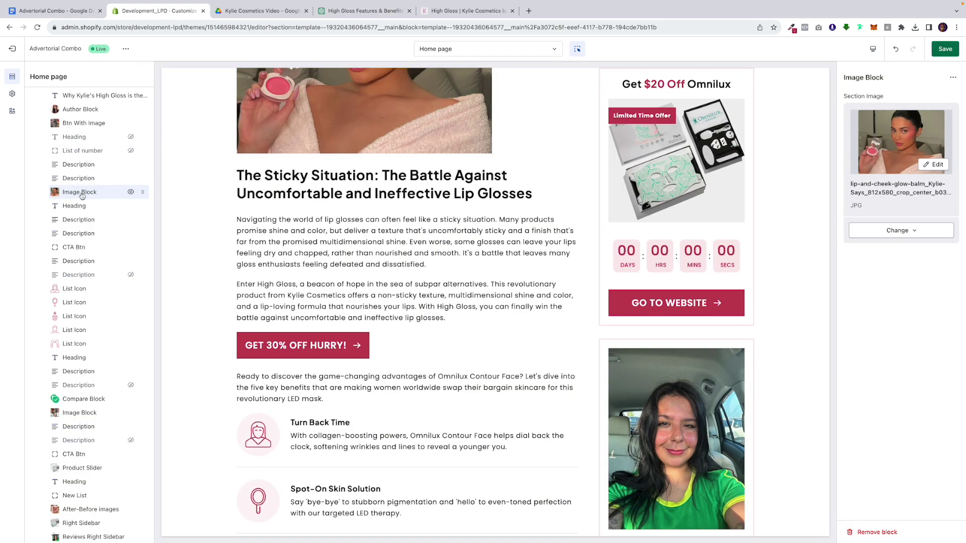
pyautogui.click(80, 219)
pyautogui.click(886, 145)
pyautogui.hotkey('ctrl', 'a')
pyautogui.hotkey('ctrl', 'v')
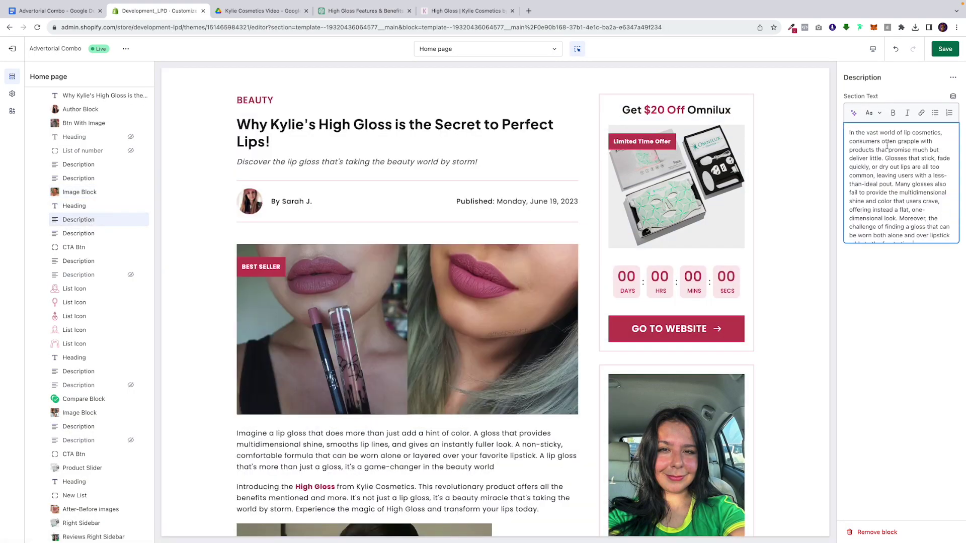
# Copy the second problem paragraph from ChatGPT, paste it over part of the Description text above the first CTA Btn in Shopify, and save.
pyautogui.click(378, 11)
pyautogui.tripleClick(487, 413)
pyautogui.hotkey('ctrl', 'c')
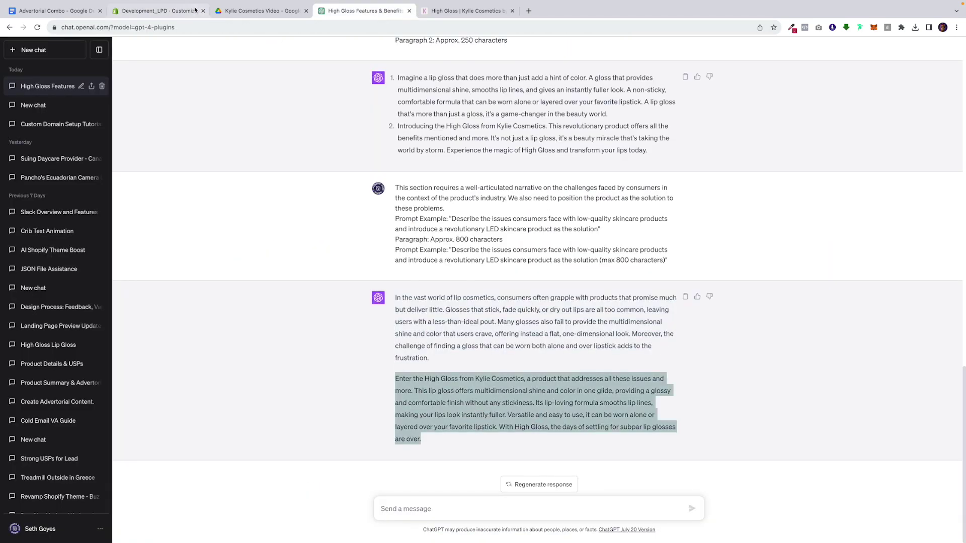
pyautogui.click(159, 11)
pyautogui.click(71, 234)
pyautogui.moveTo(872, 210); pyautogui.dragTo(849, 158)
pyautogui.hotkey('ctrl', 'v')
pyautogui.click(945, 49)
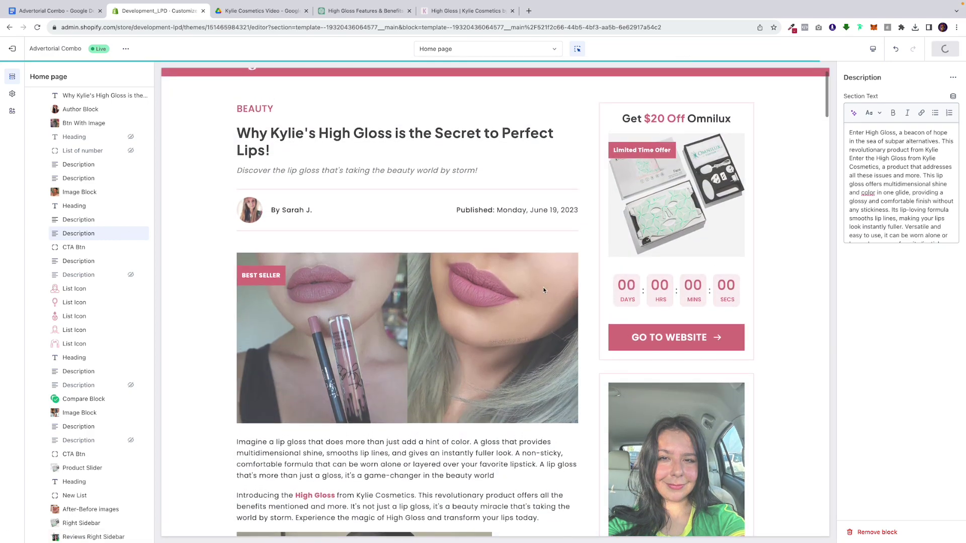
# Replace the entire text of the Description block above the first CTA Btn with the copied "Enter the High Gloss" paragraph.
pyautogui.scroll(-6, 542, 287)
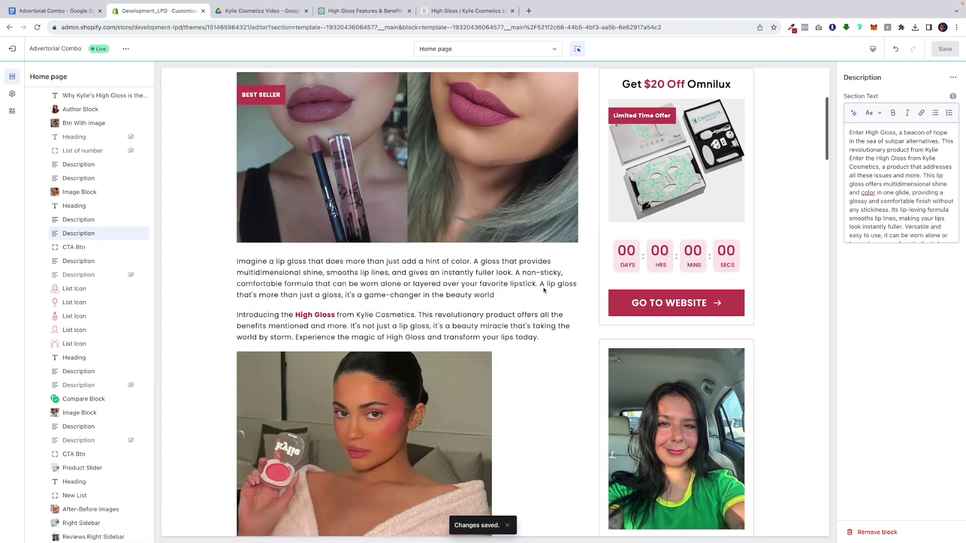
pyautogui.scroll(-7, 543, 290)
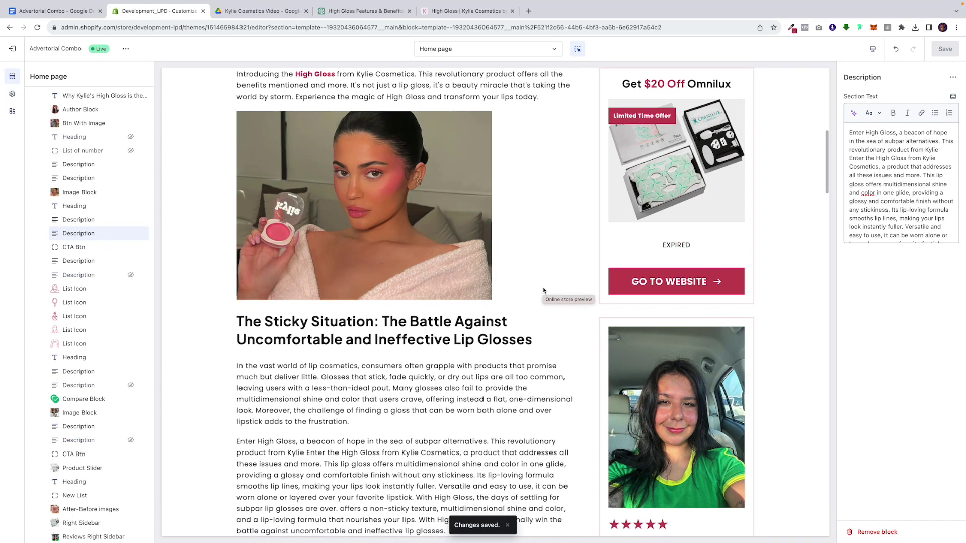
pyautogui.scroll(-1, 543, 290)
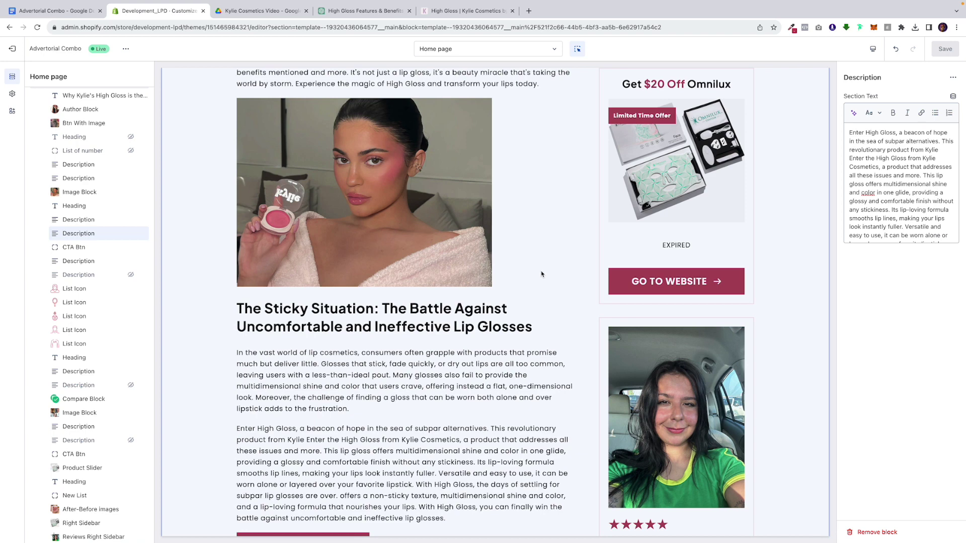
pyautogui.doubleClick(922, 200)
pyautogui.hotkey('ctrl', 'a')
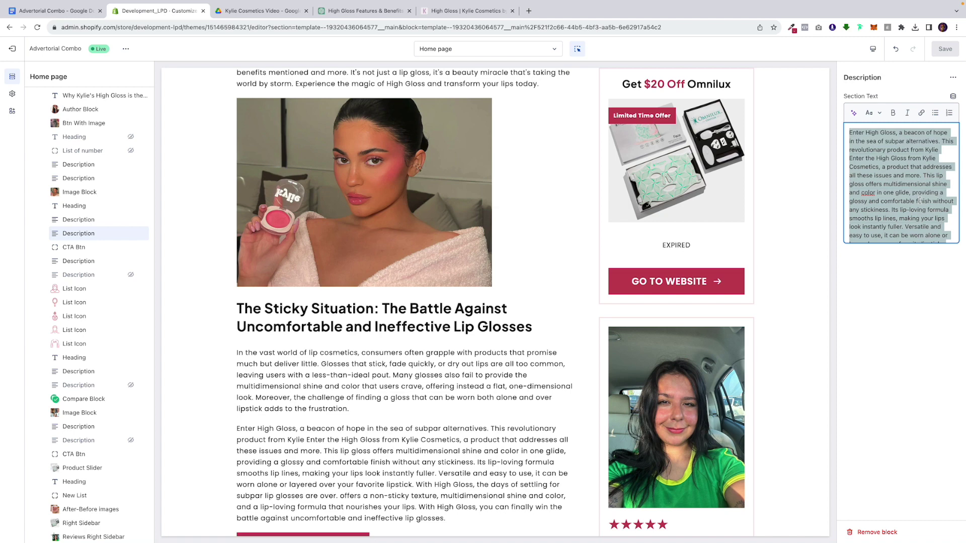
pyautogui.hotkey('ctrl', 'v')
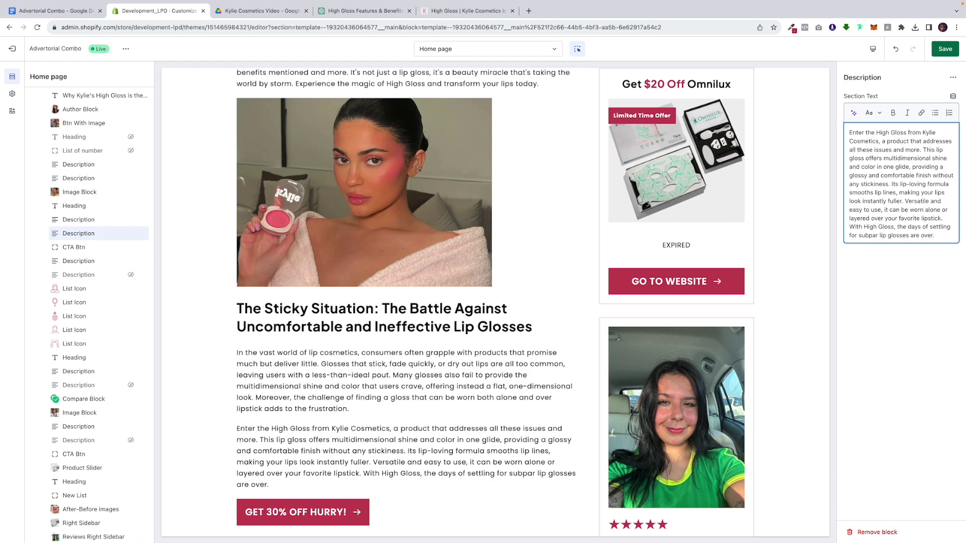
# Review the advertorial page's sections in the Shopify preview against the opening page of the Google Docs guide.
pyautogui.scroll(-10, 651, 319)
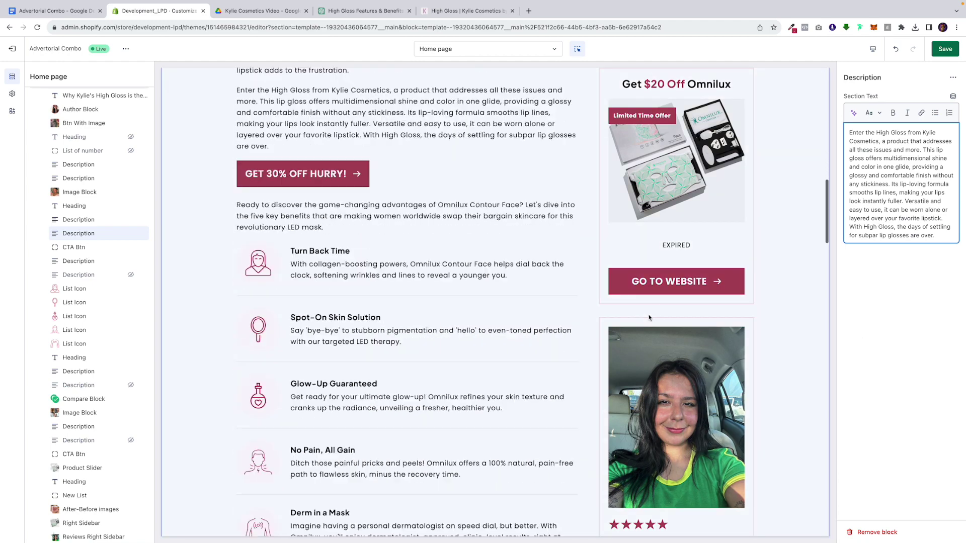
pyautogui.scroll(-15, 649, 318)
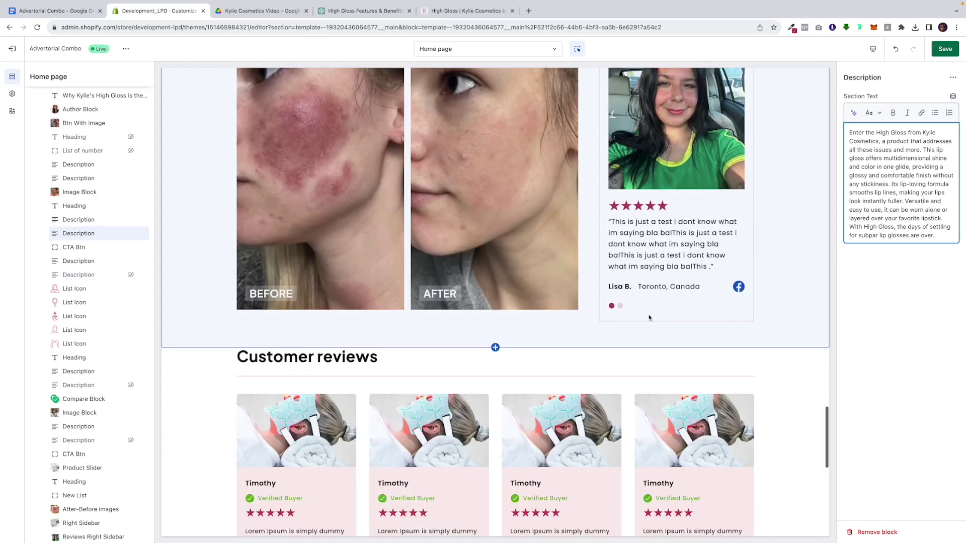
pyautogui.scroll(2, 650, 318)
pyautogui.scroll(20, 650, 319)
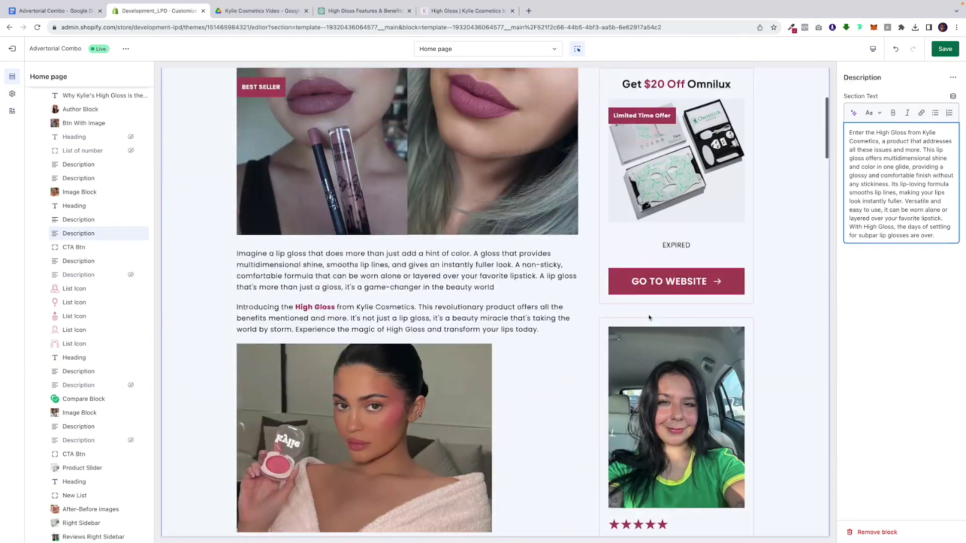
pyautogui.scroll(3, 649, 318)
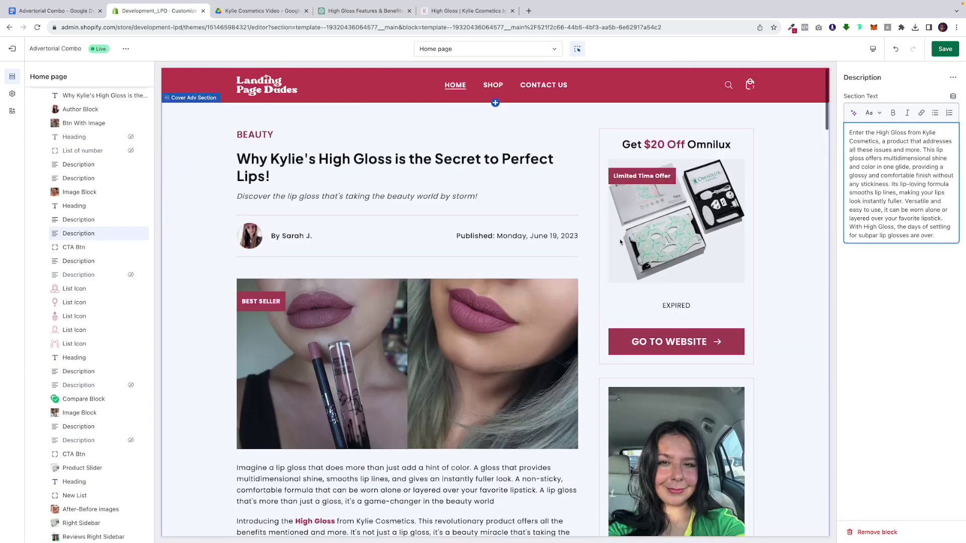
pyautogui.click(74, 11)
pyautogui.scroll(20, 474, 302)
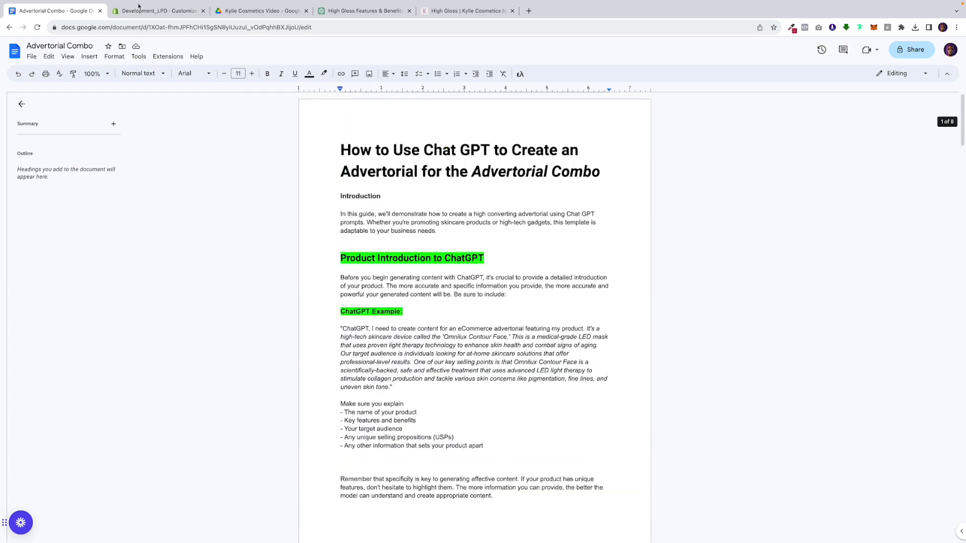
pyautogui.click(143, 11)
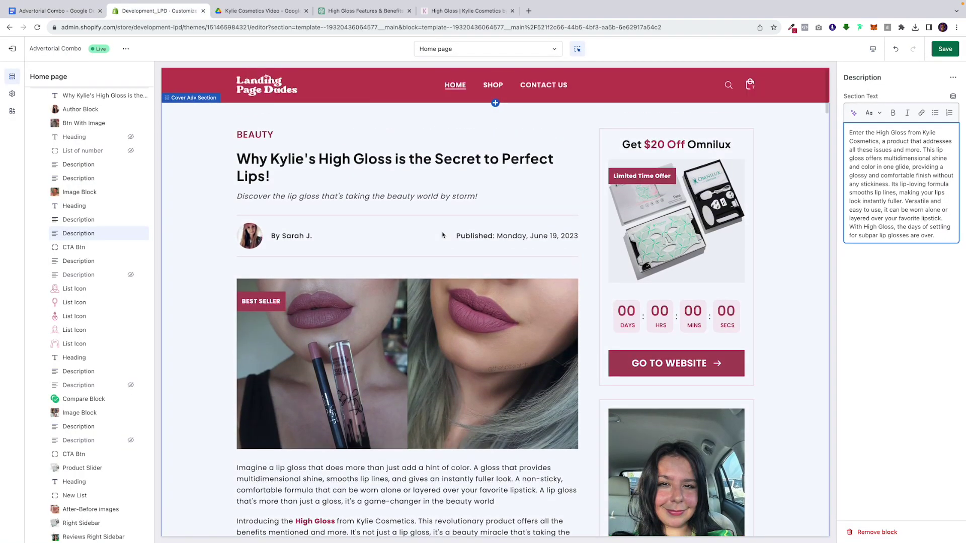
pyautogui.scroll(-15, 442, 235)
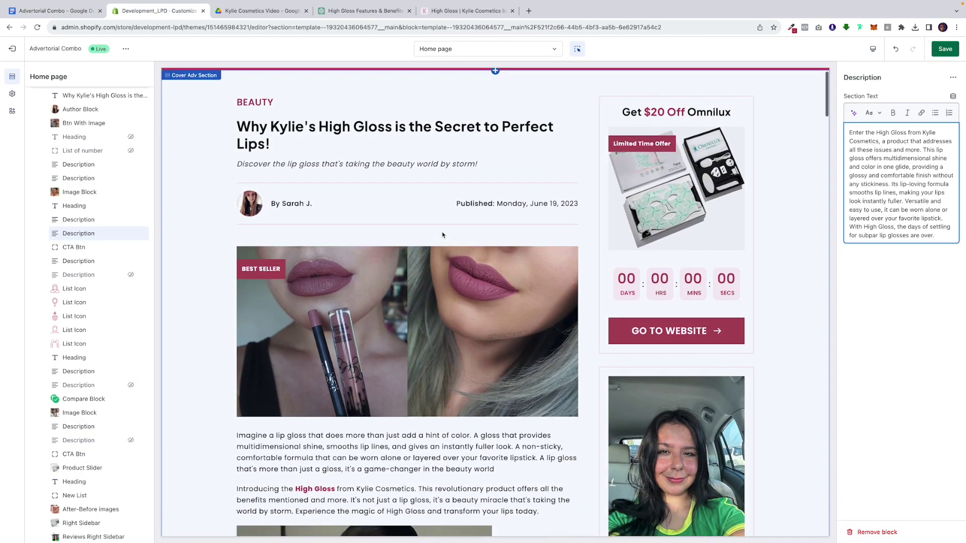
pyautogui.scroll(-5, 443, 235)
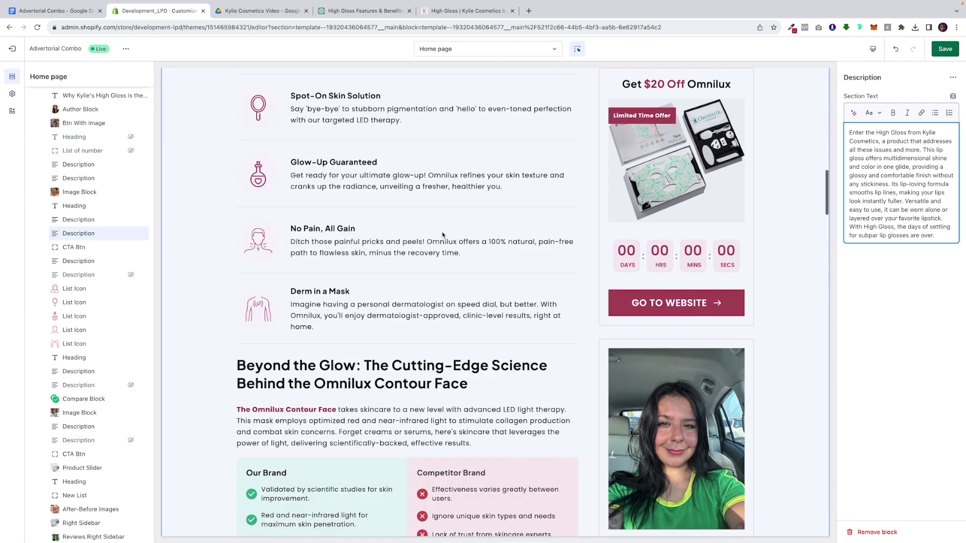
pyautogui.scroll(-3, 442, 235)
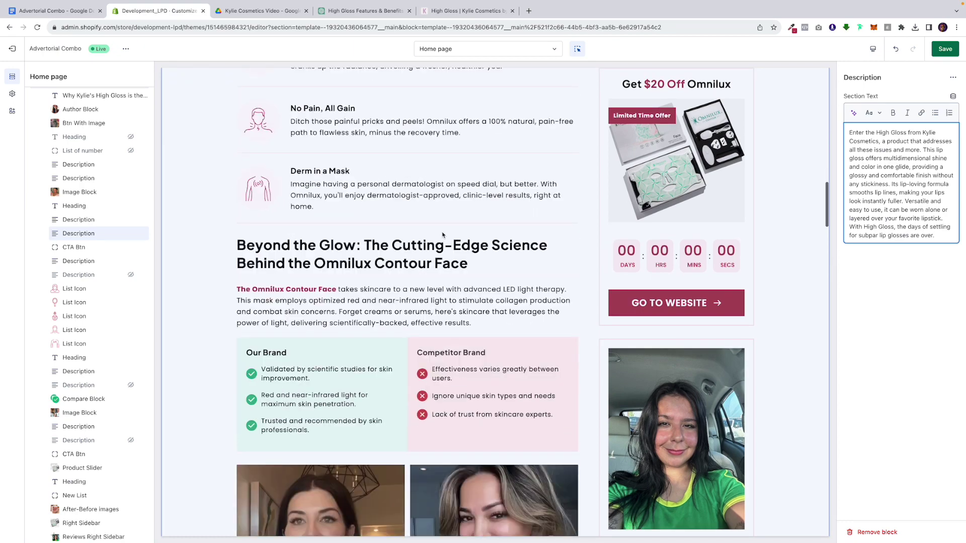
pyautogui.hotkey('ctrl', 'shift', 'Tab')
pyautogui.scroll(-10, 431, 310)
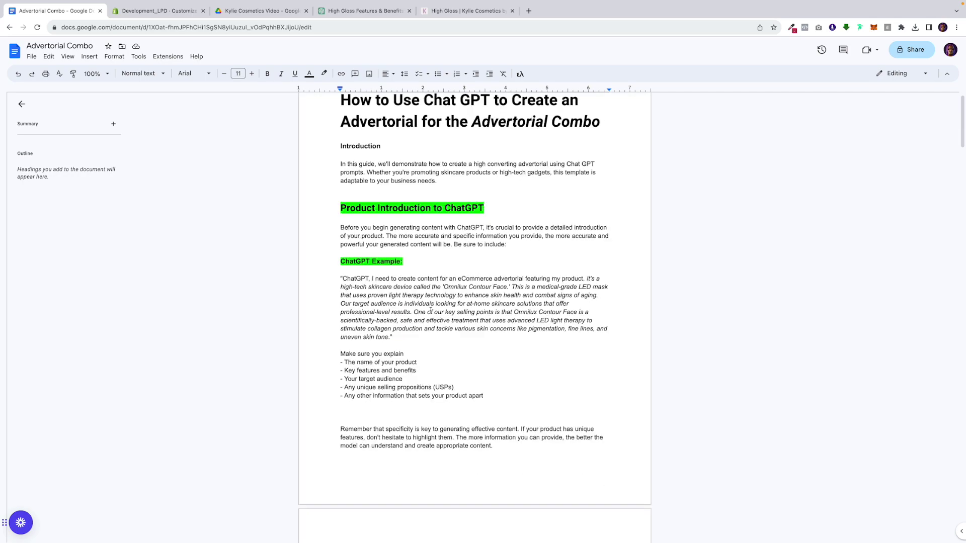
pyautogui.scroll(15, 431, 310)
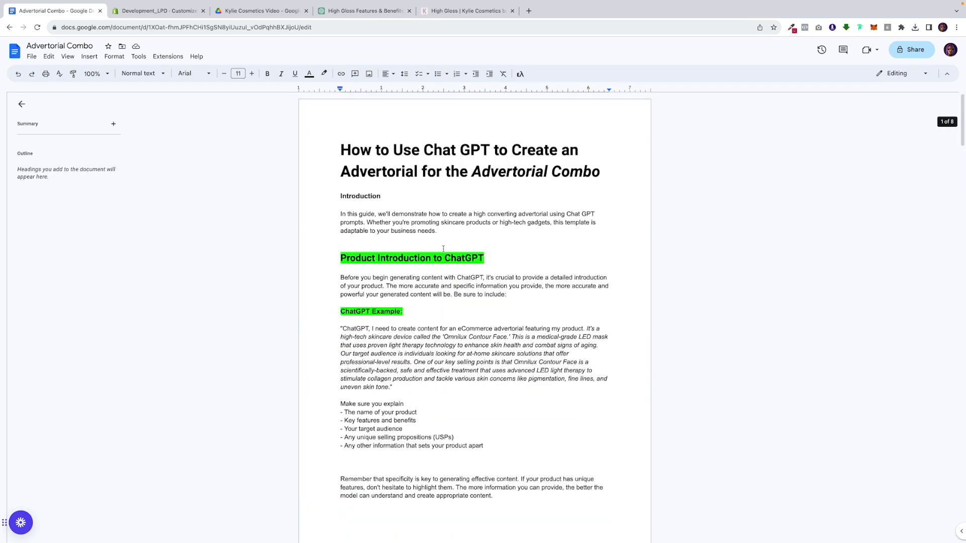
pyautogui.click(176, 12)
pyautogui.click(388, 217)
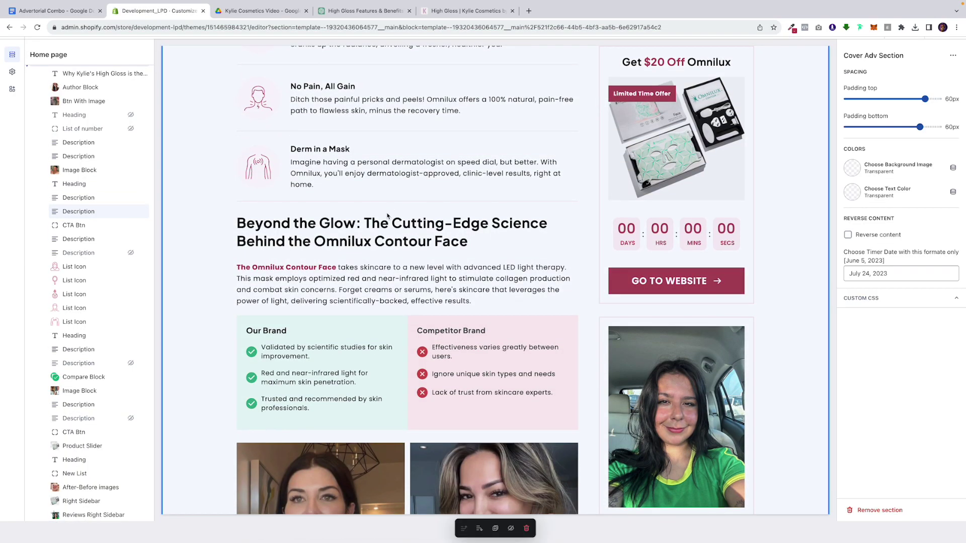
pyautogui.scroll(4, 388, 216)
pyautogui.scroll(10, 387, 217)
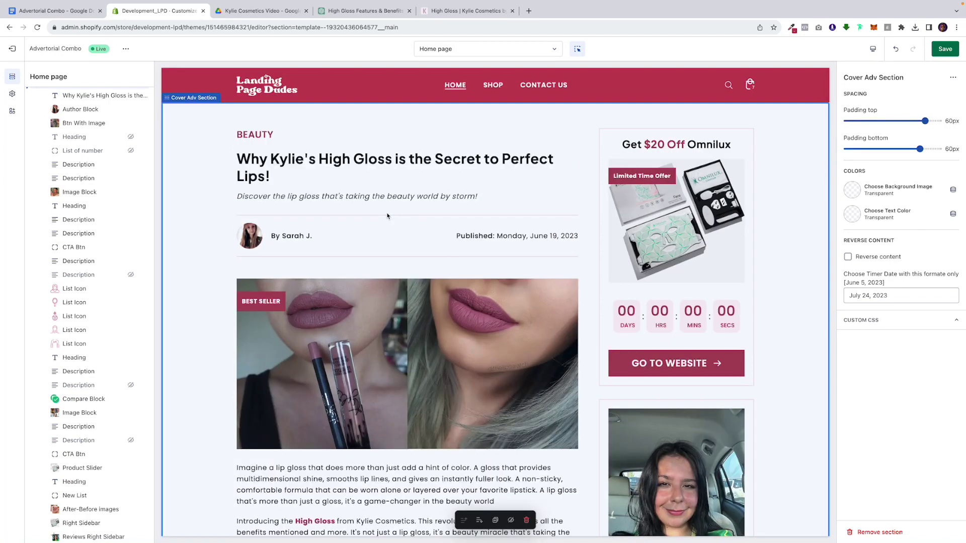
pyautogui.scroll(-8, 498, 319)
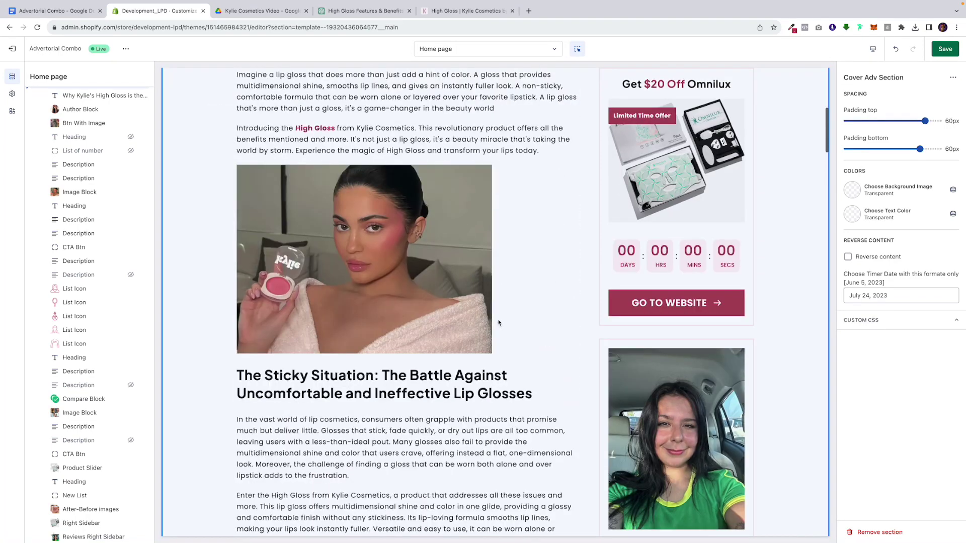
pyautogui.scroll(-15, 498, 323)
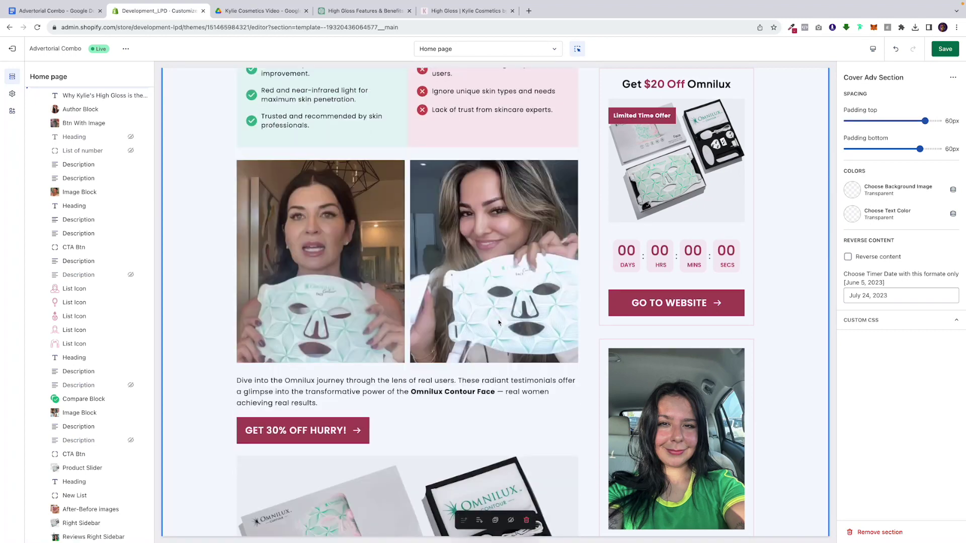